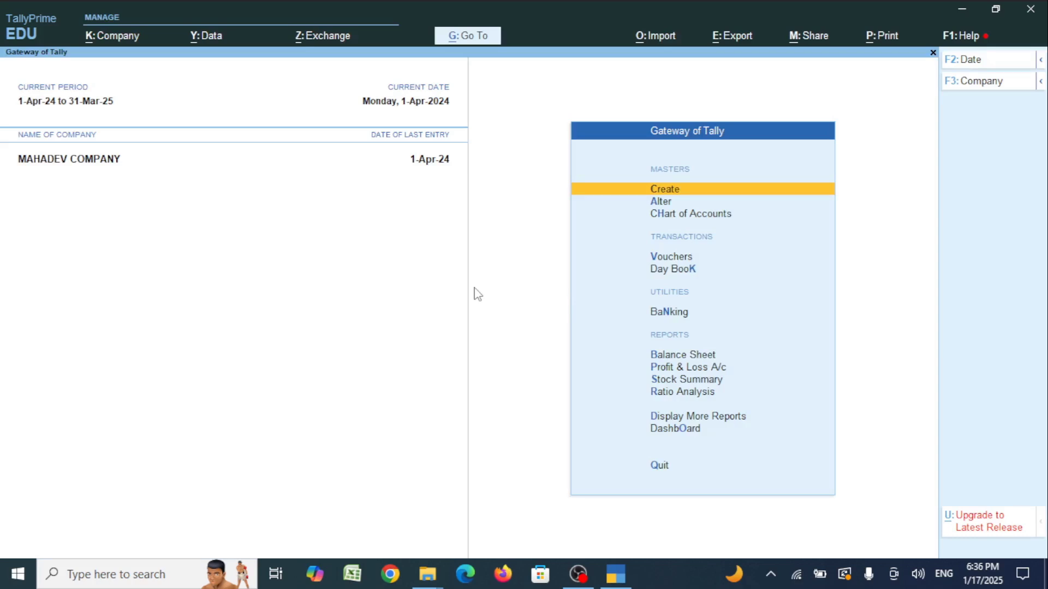
View the Day Book through the additional display reports and return to the Gateway of Tally
key("d")
key("d")
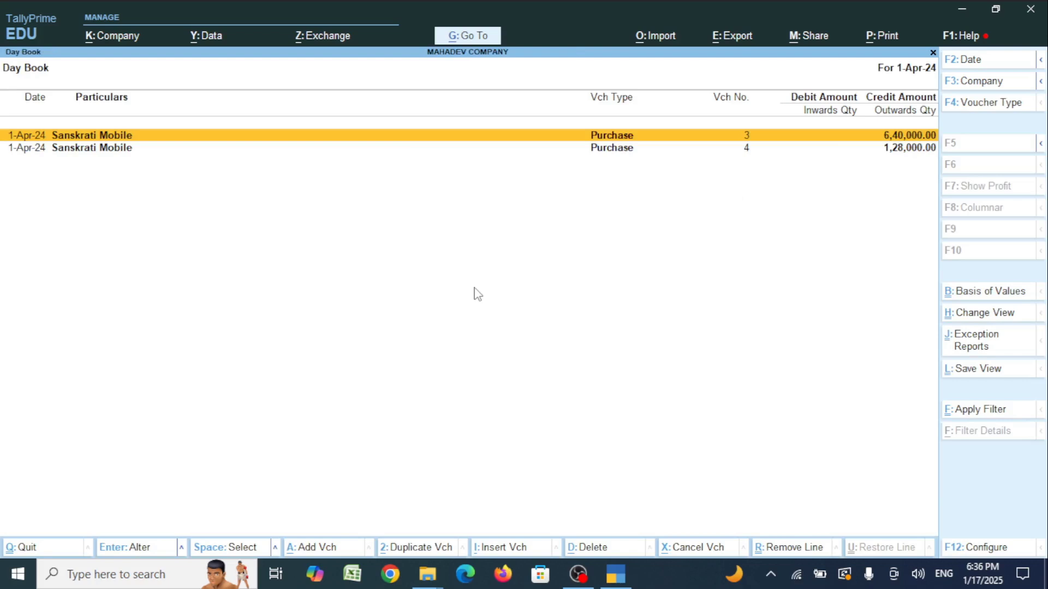
key("Escape")
key("Escape")
key("Escape")
key("Escape")
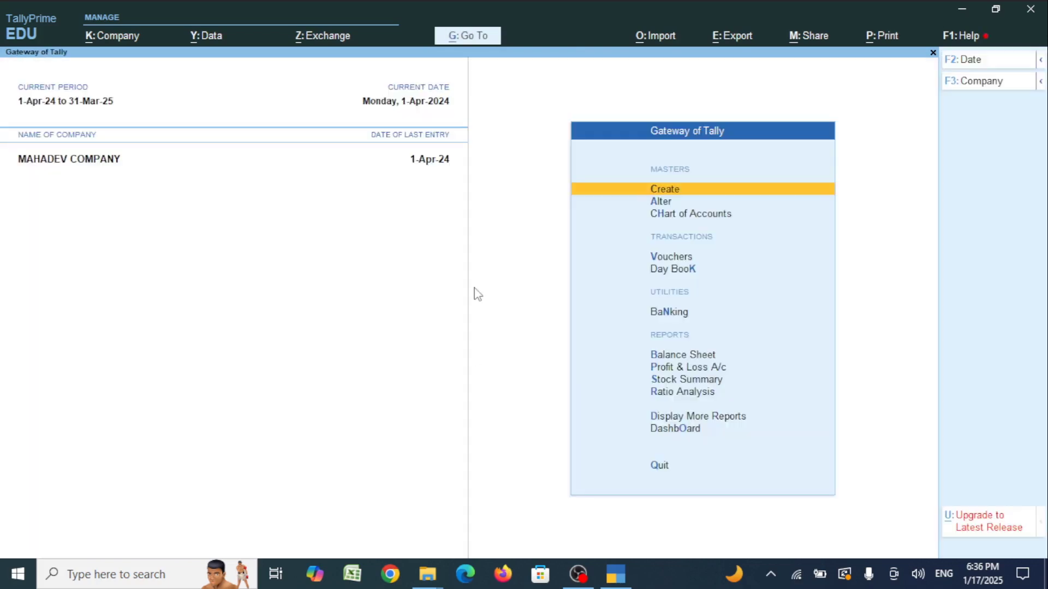
Delete purchase voucher no. 4 for Sanskrati Mobile from the Day Book
key("k")
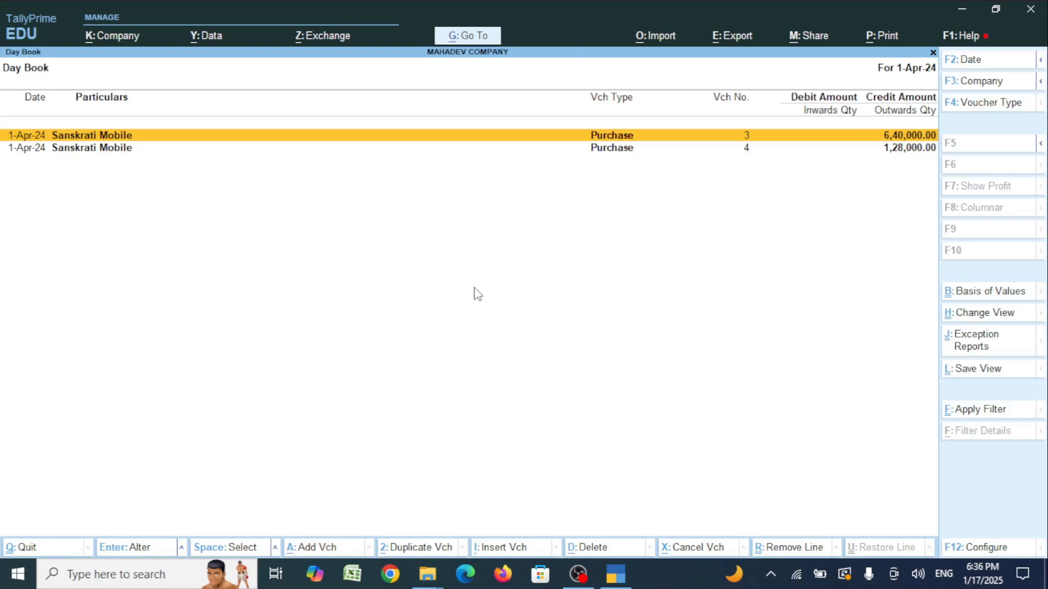
key("Down")
key("alt+d")
key("y")
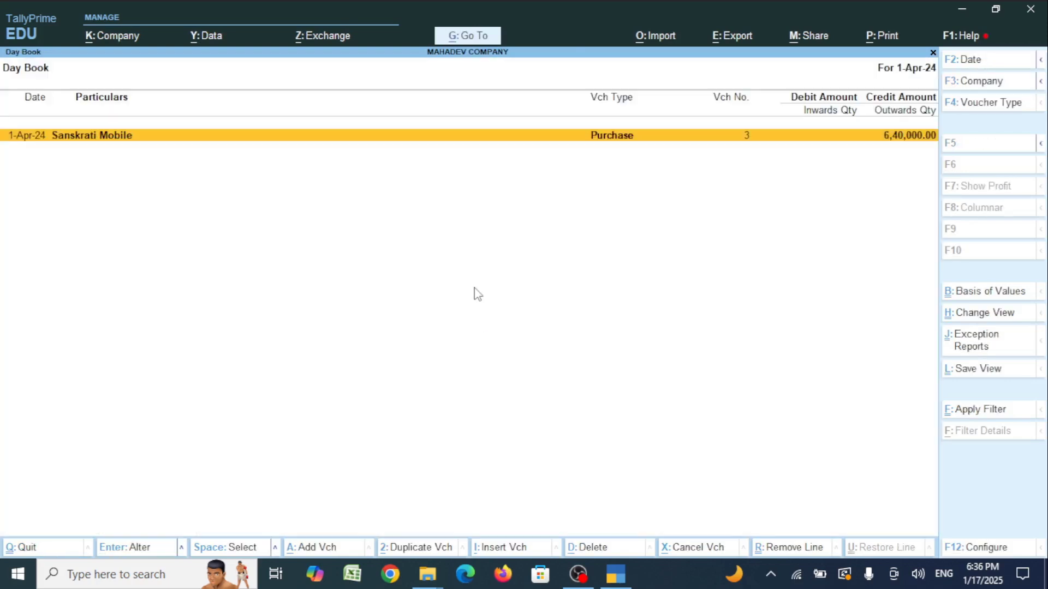
Review the details of Sanskrati Mobile purchase voucher no. 3 and return to the Gateway of Tally
key("Return")
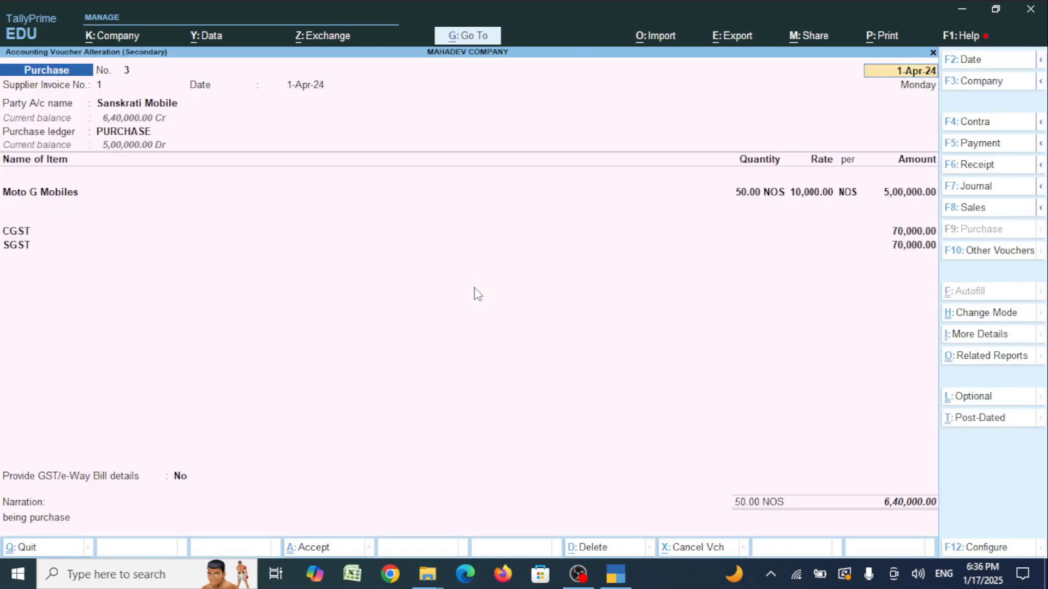
key("Escape")
key("Escape")
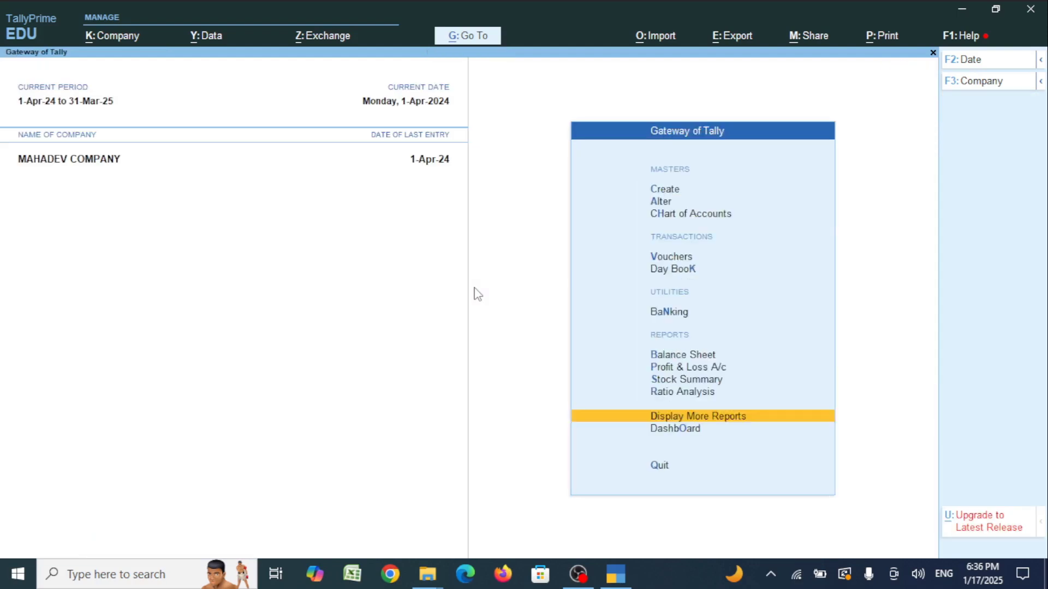
key("Escape")
key("n")
Check the Stock Summary for the available stock and return to the Gateway of Tally
key("s")
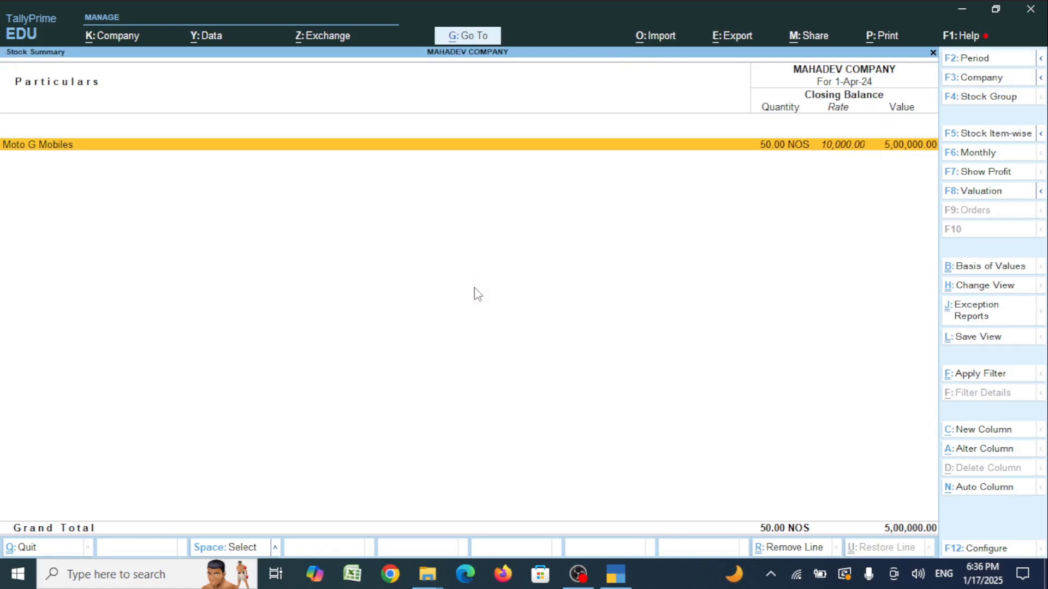
key("Escape")
key("Escape")
key("n")
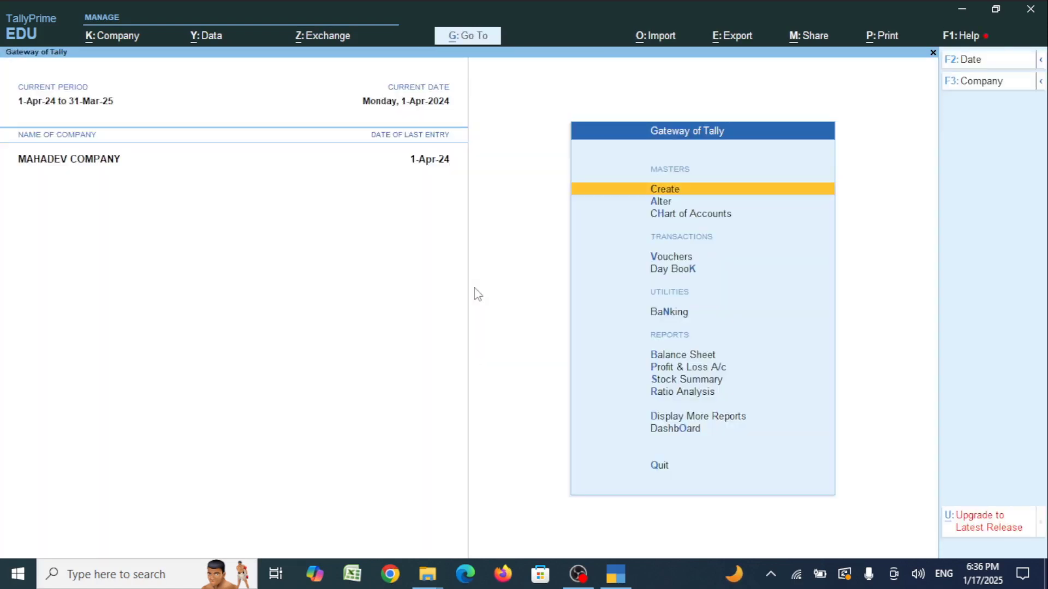
Start a sales voucher with Cash as the party account, leaving all dispatch details blank
key("v")
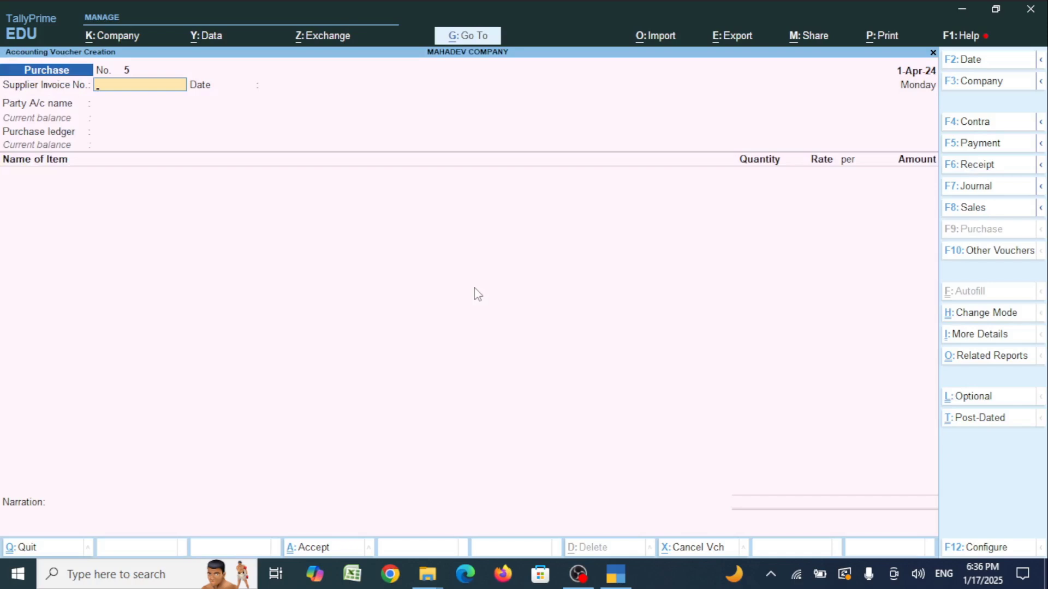
left_click(967, 210)
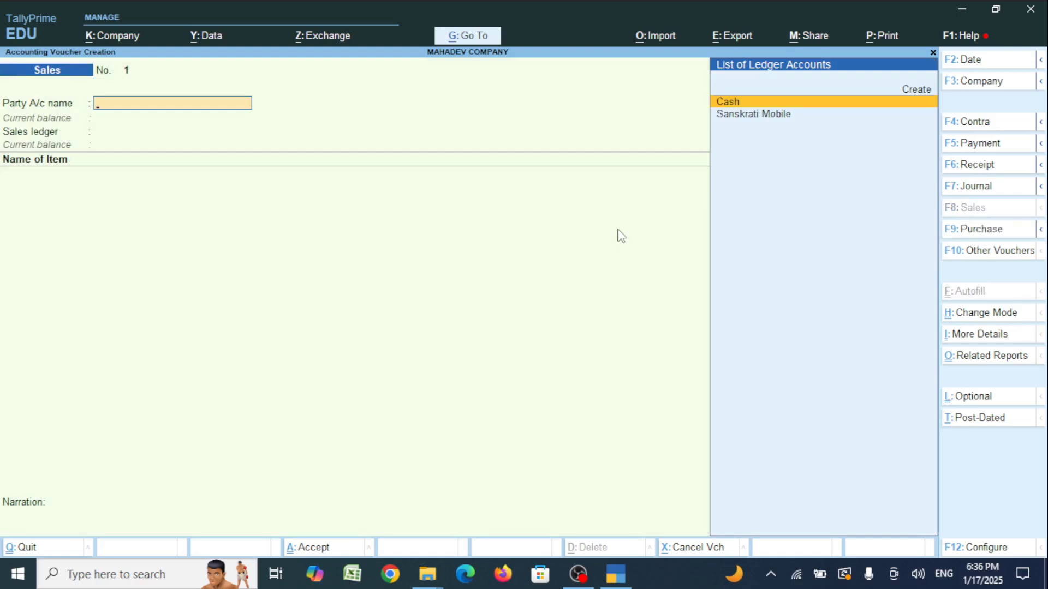
key("Return")
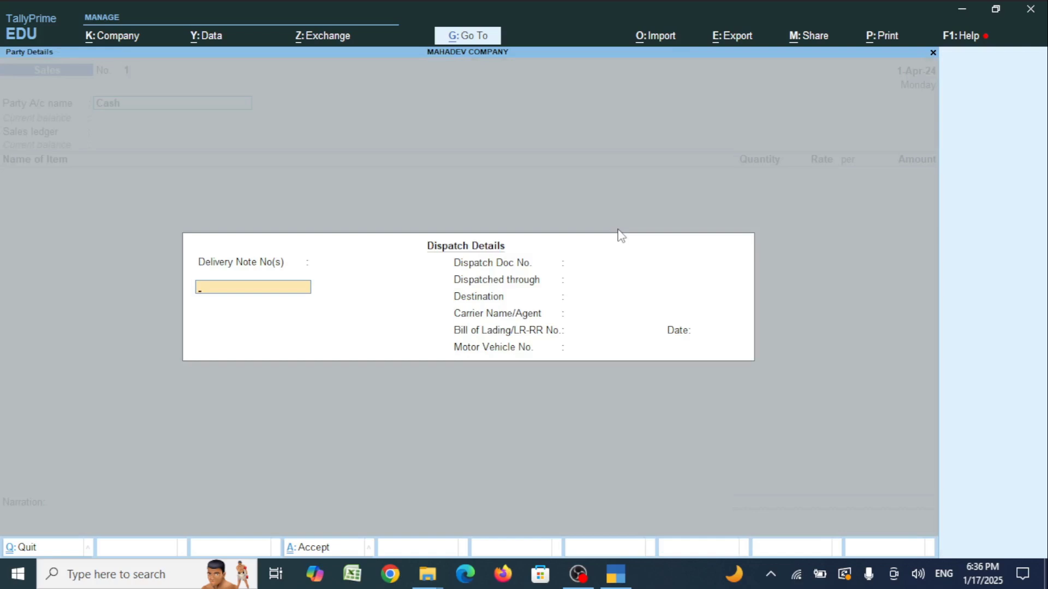
key("Return")
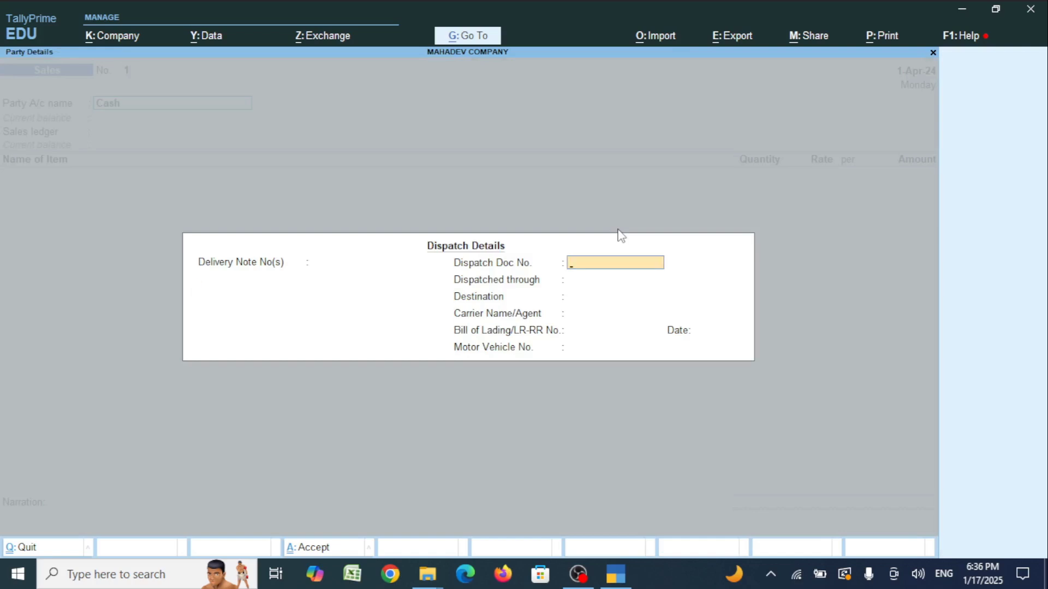
key("Return")
key("Return")
key("Return")
key("Return")
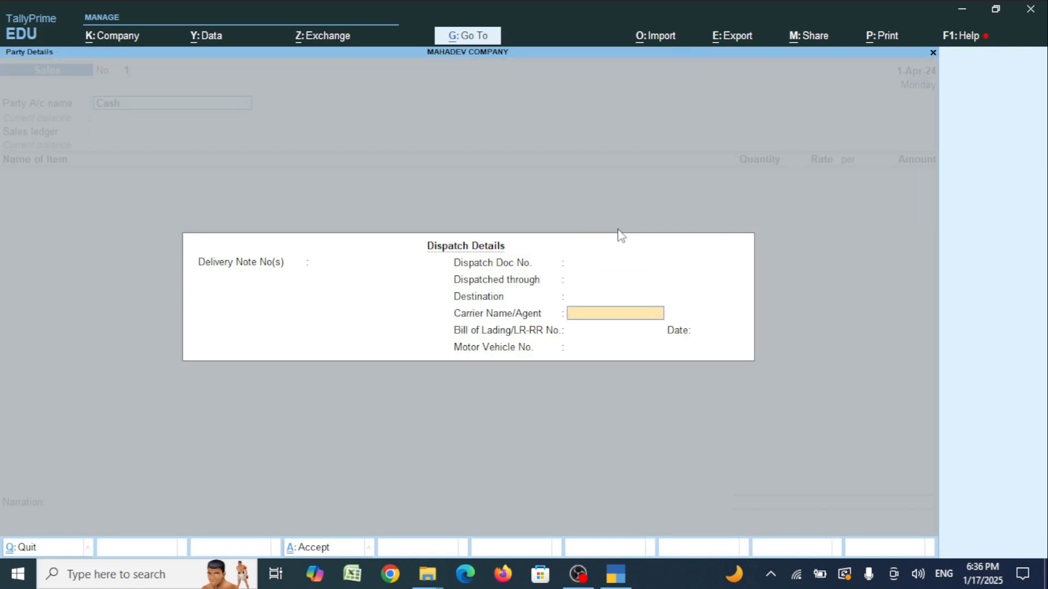
key("Return")
key("Return")
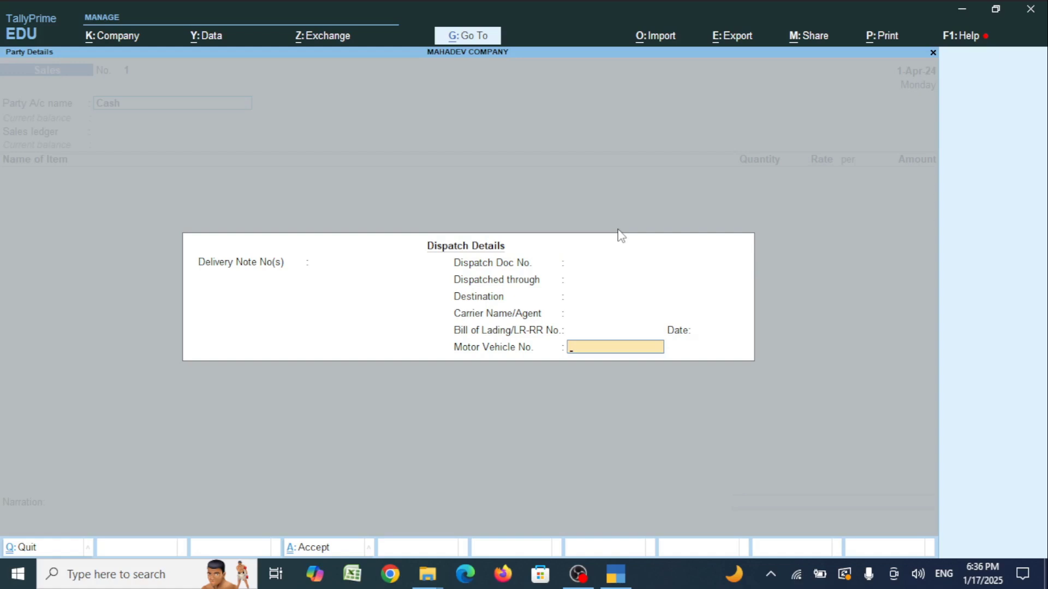
key("Return")
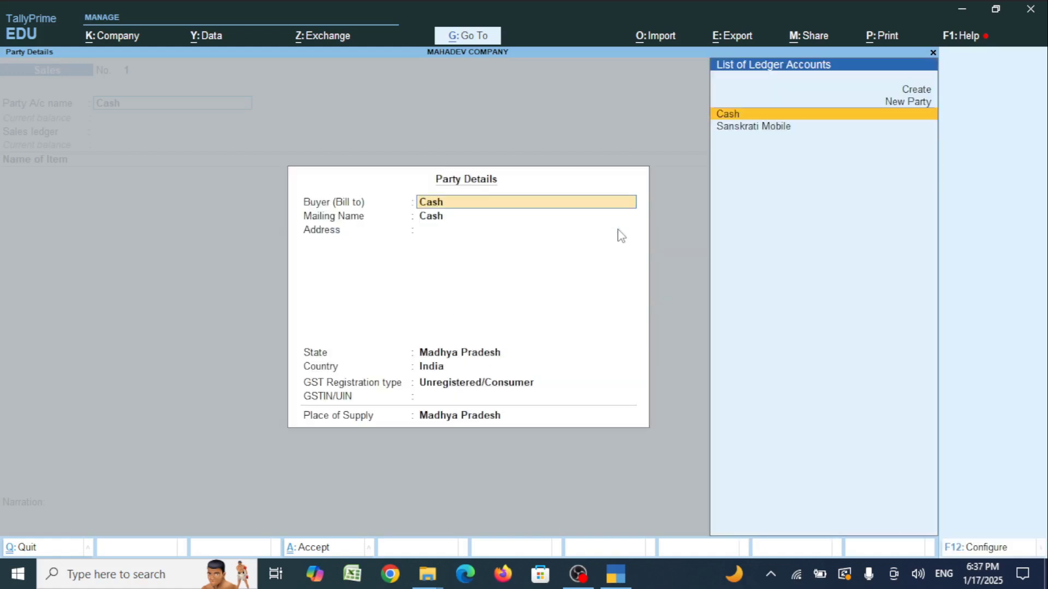
Enter the buyer's name as a new party, keeping Madhya Pradesh as place of supply and Unregistered/Consumer as GST registration type
type("Goutam")
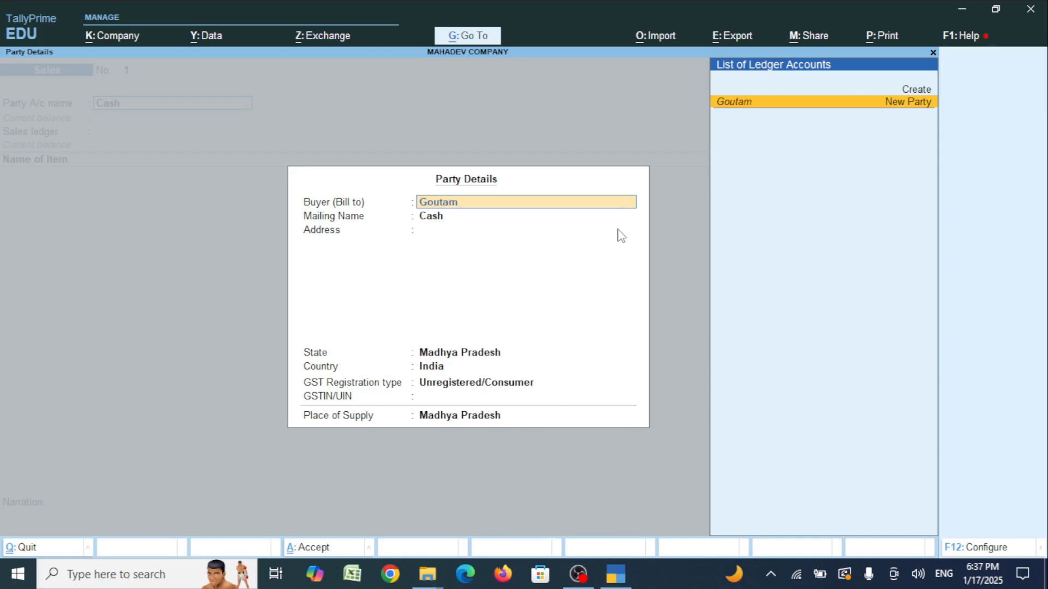
key("Return")
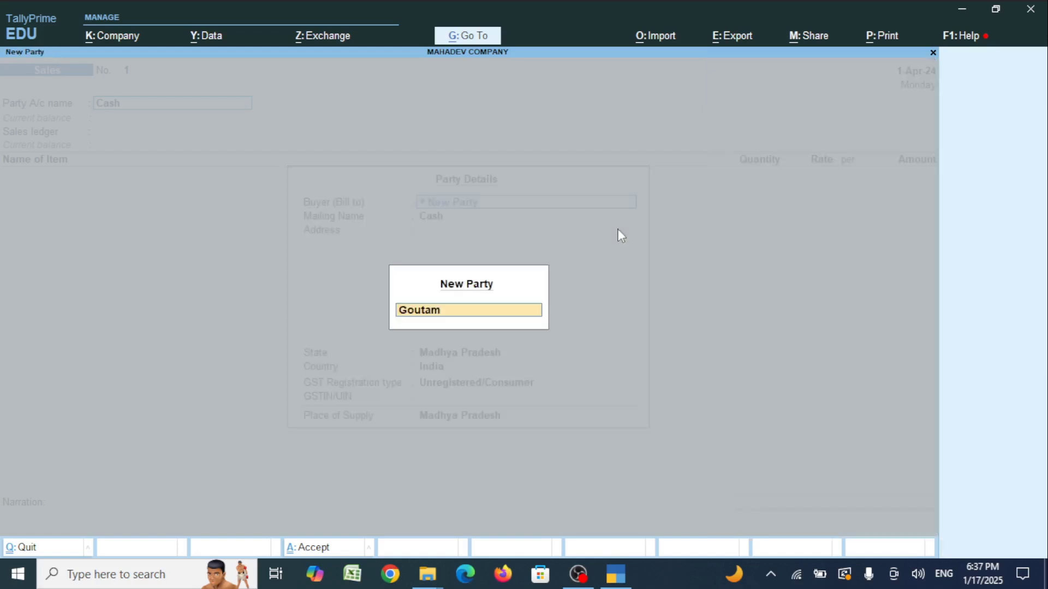
key("Return")
key("Return")
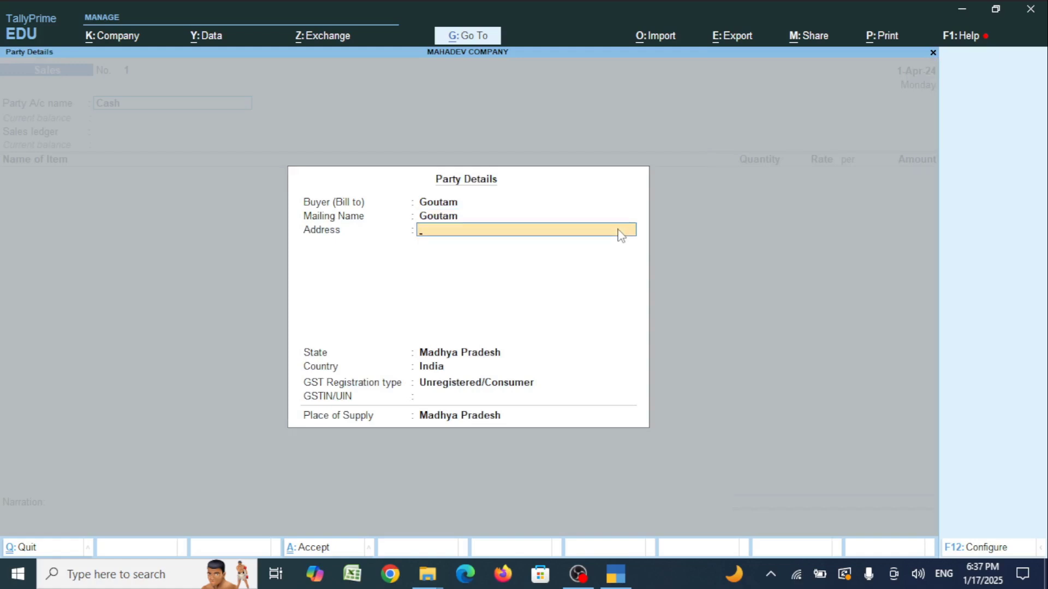
key("Return")
key("Return")
key("Return")
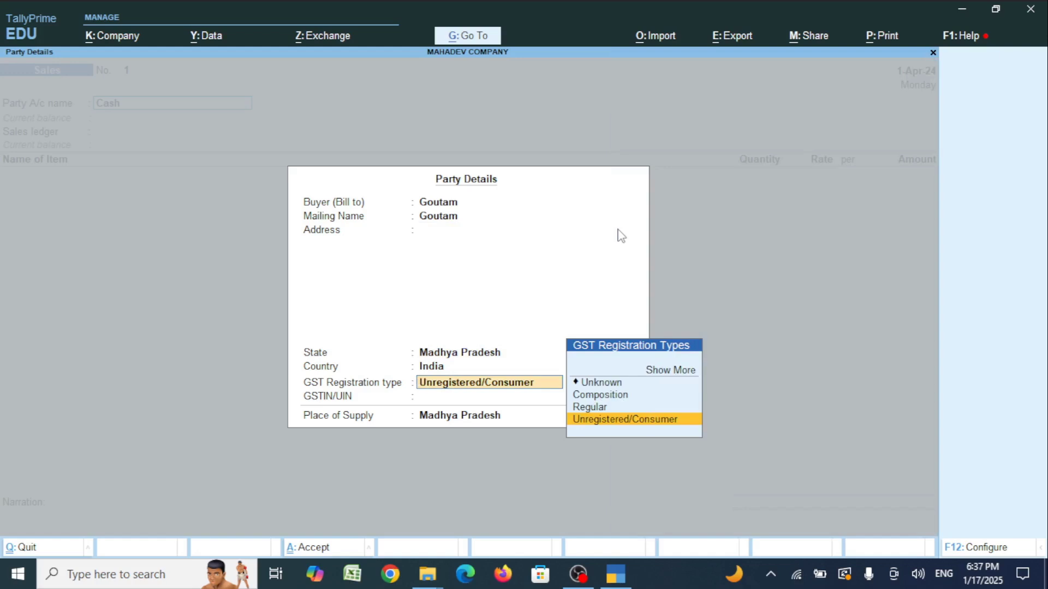
key("Return")
key("Return")
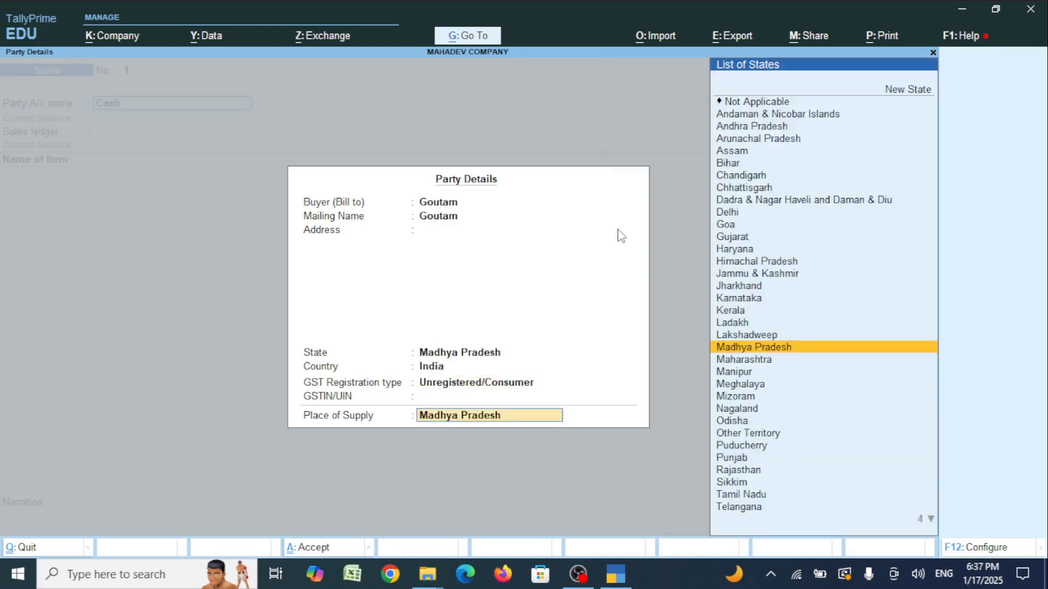
key("Return")
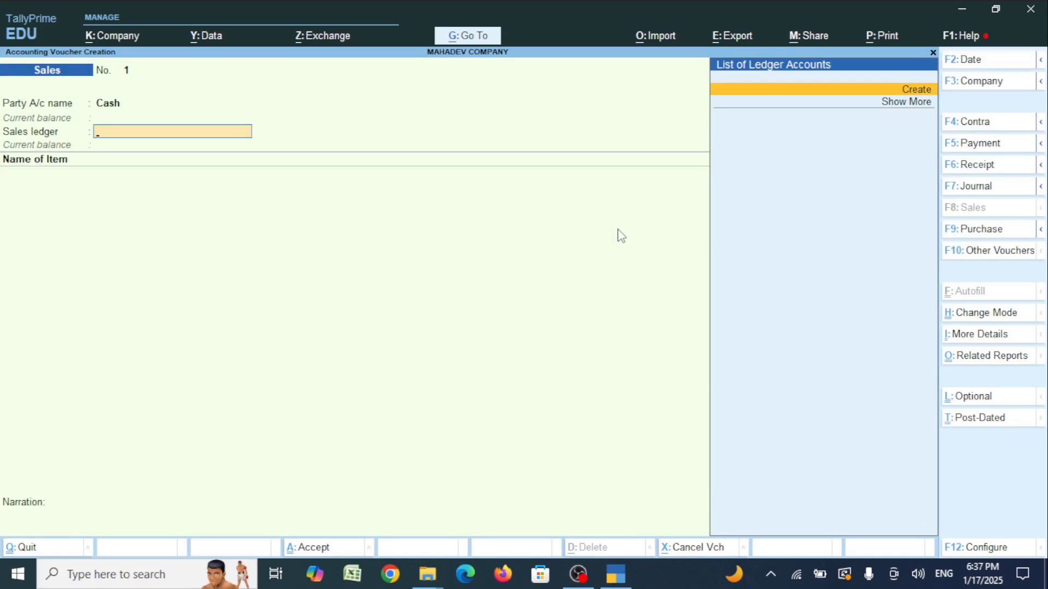
Configure the sales voucher with Select common Ledger Account for Item Allocation set to No
key("F12")
key("Down")
key("Down")
key("Down")
key("Down")
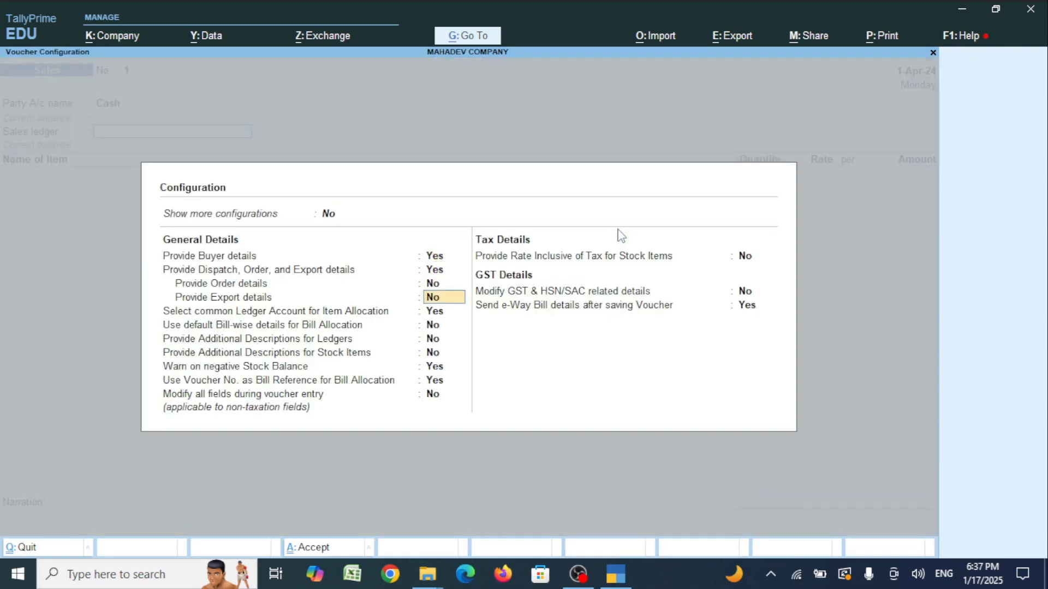
type("n")
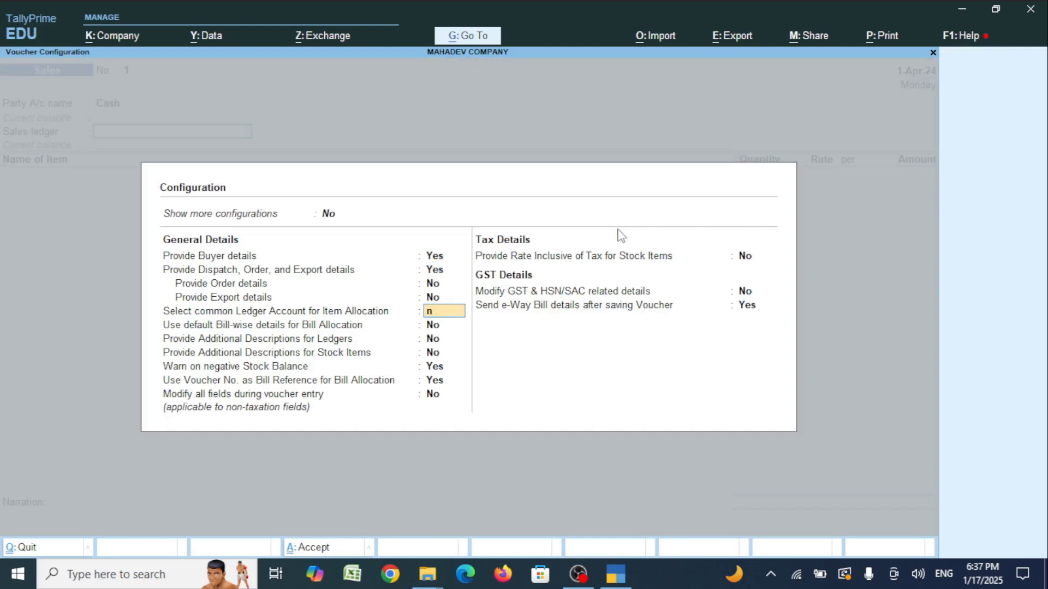
key("Return")
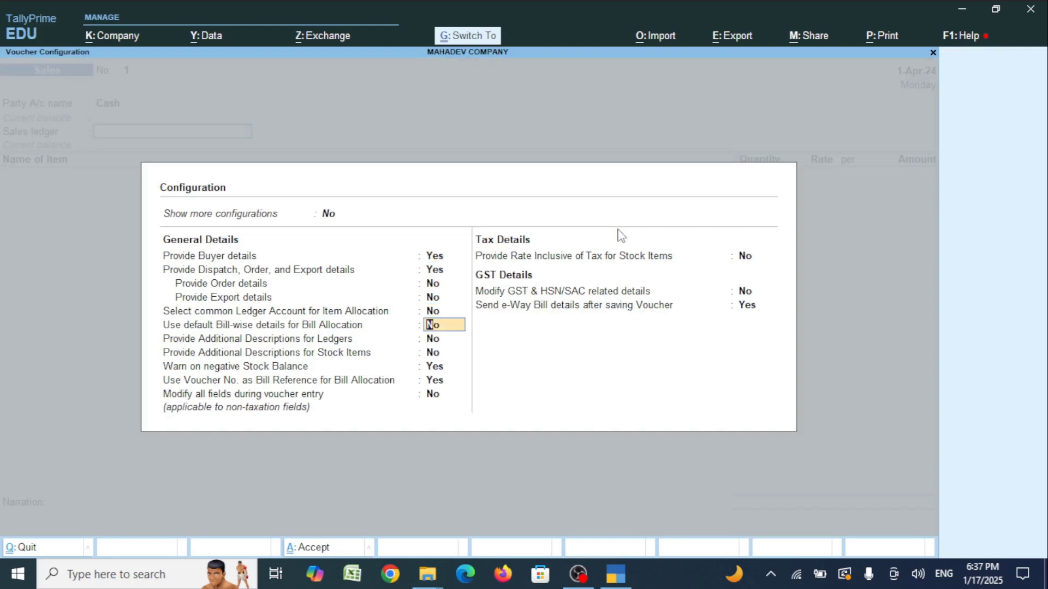
key("ctrl+a")
Accept Cash as the party again, along with the blank dispatch details and the entered buyer details
key("Return")
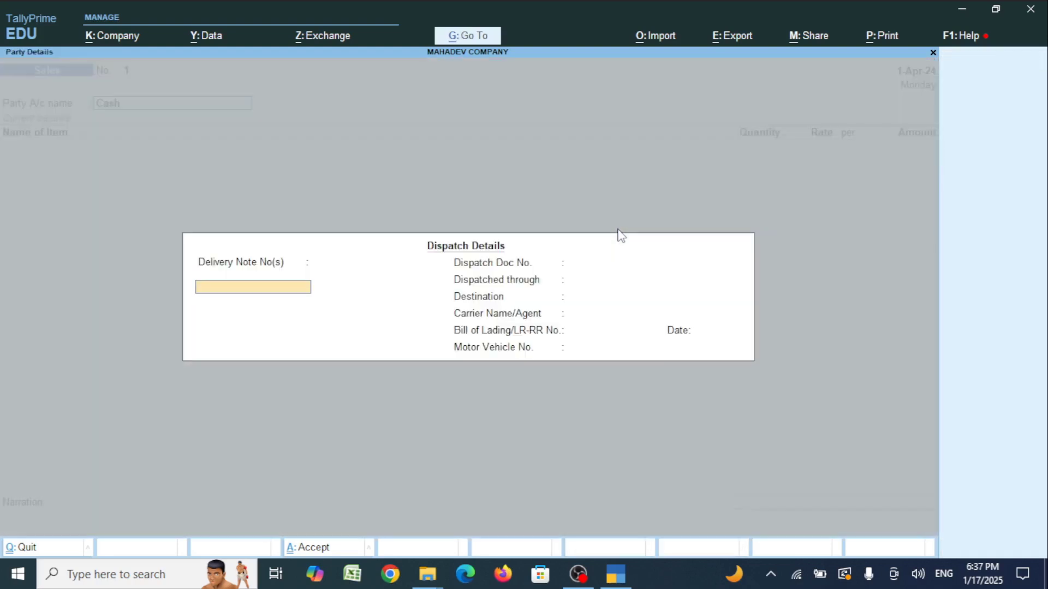
key("Return")
key("ctrl+a")
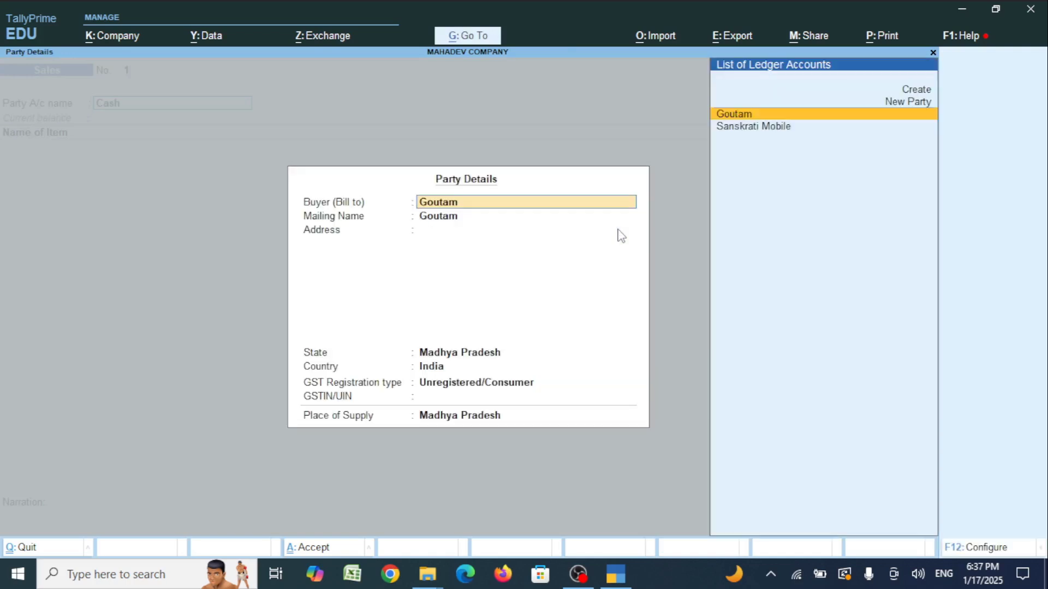
key("ctrl+a")
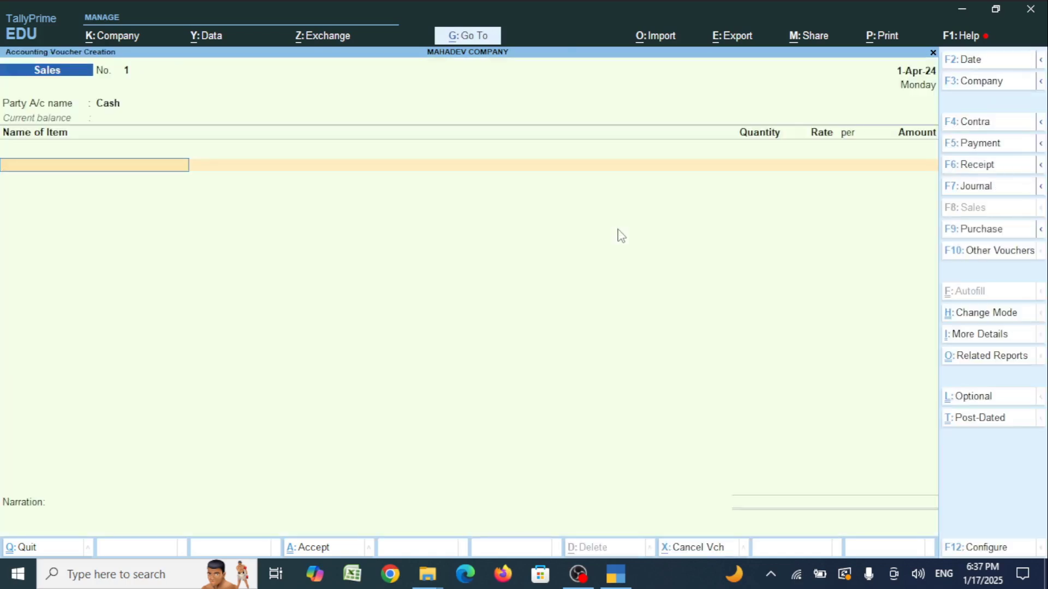
Add the stock item Moto G Mobiles to the voucher with quantity 2 NOS at a rate of 15,000
type("Mo")
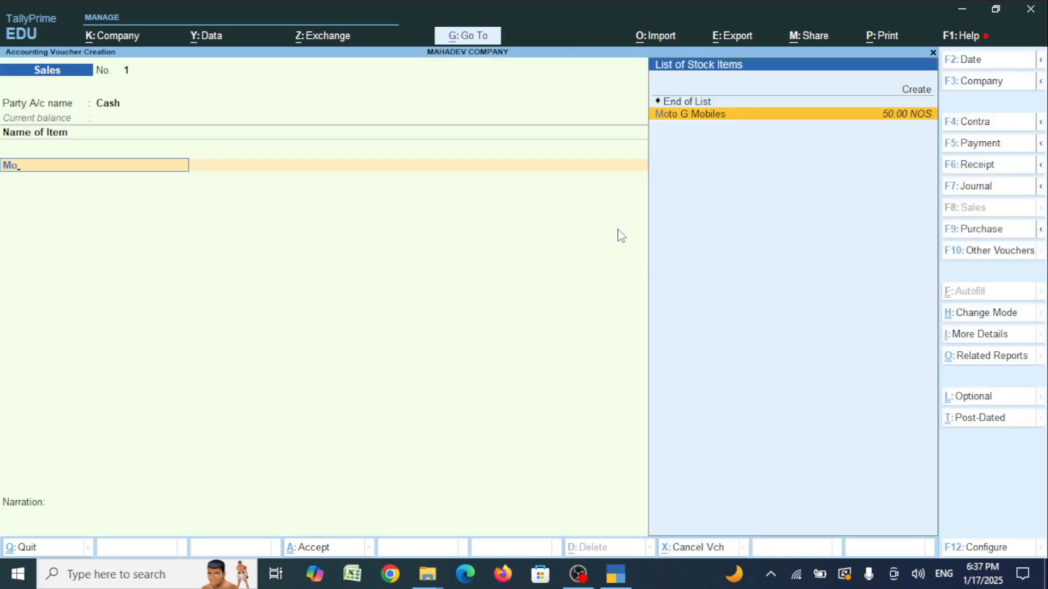
key("Return")
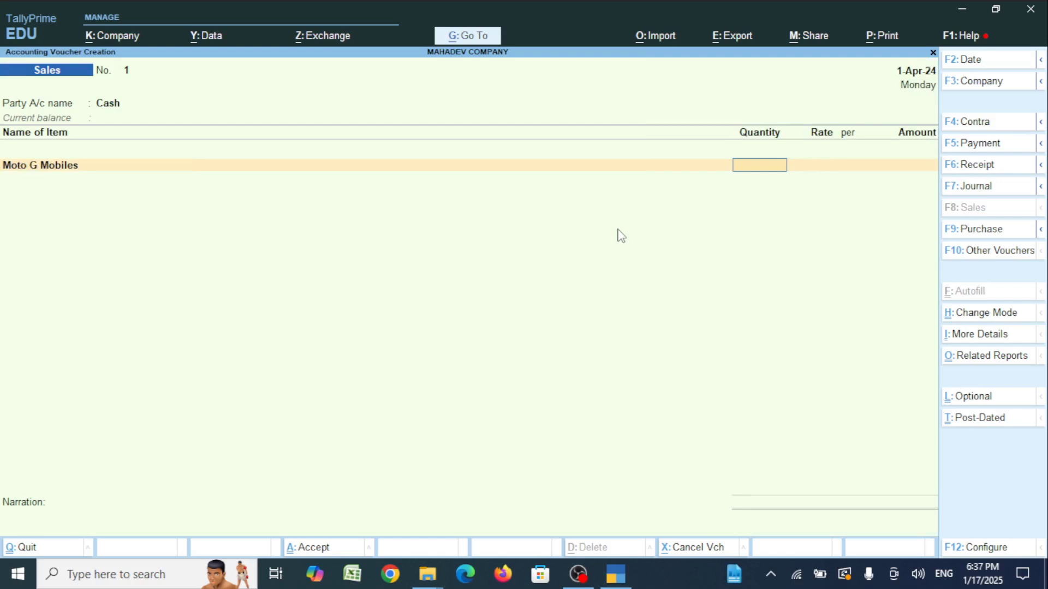
key("BackSpace")
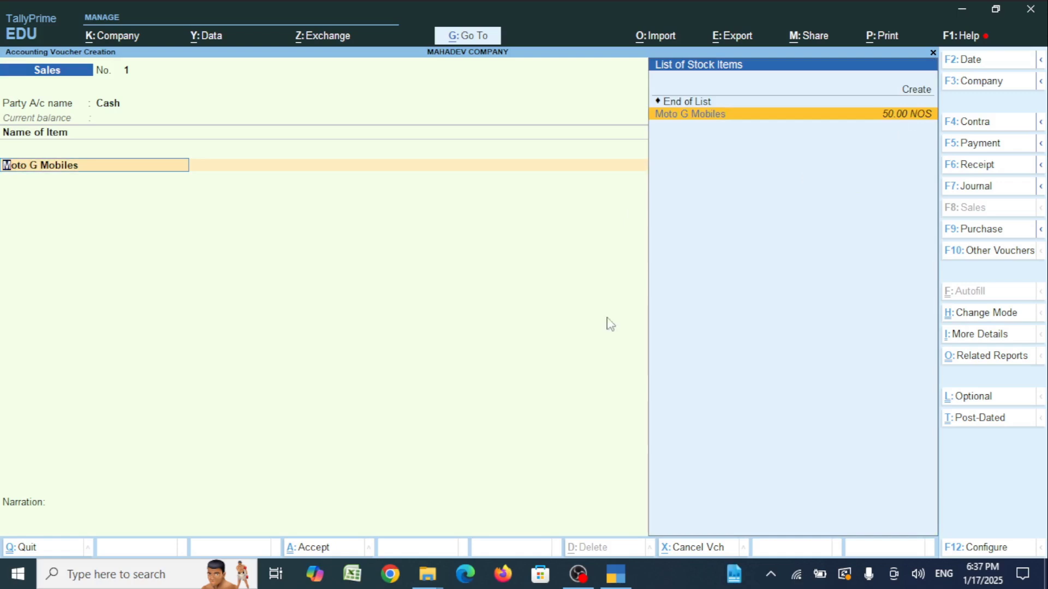
key("Return")
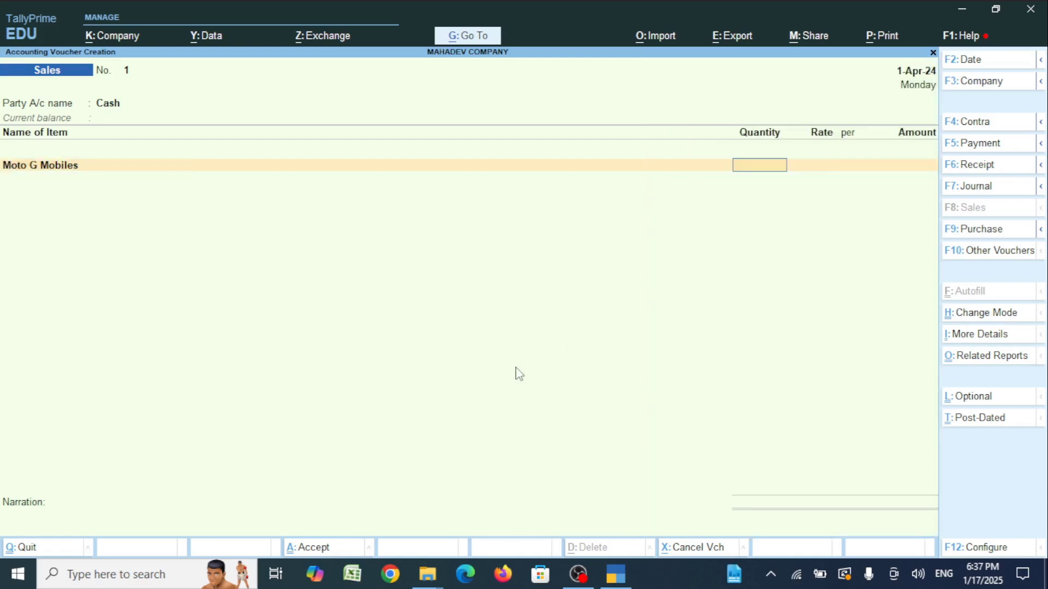
type("2")
key("Return")
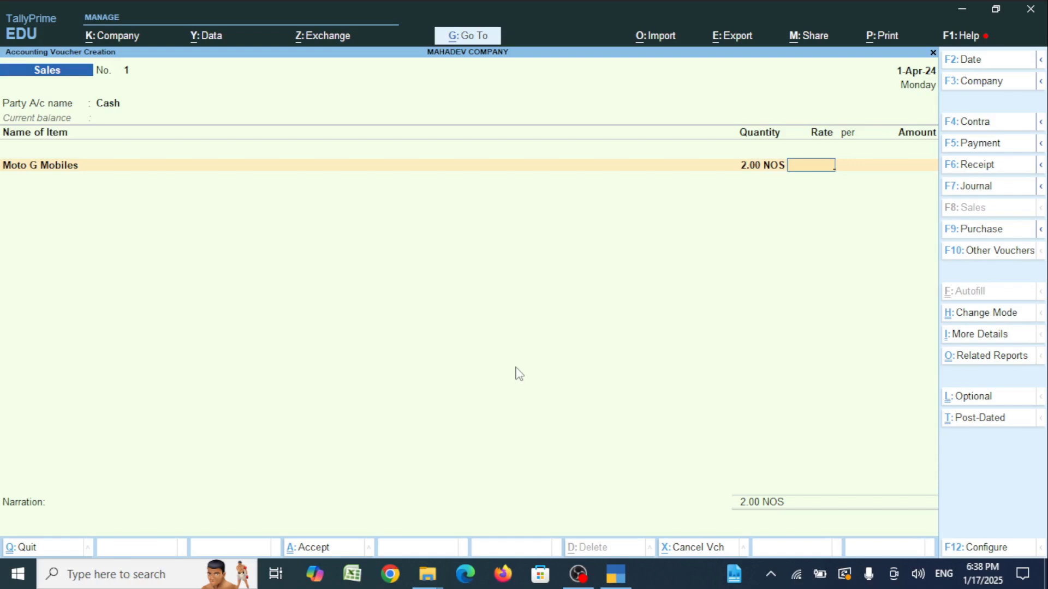
type("15")
type("000")
key("Return")
key("Return")
key("Return")
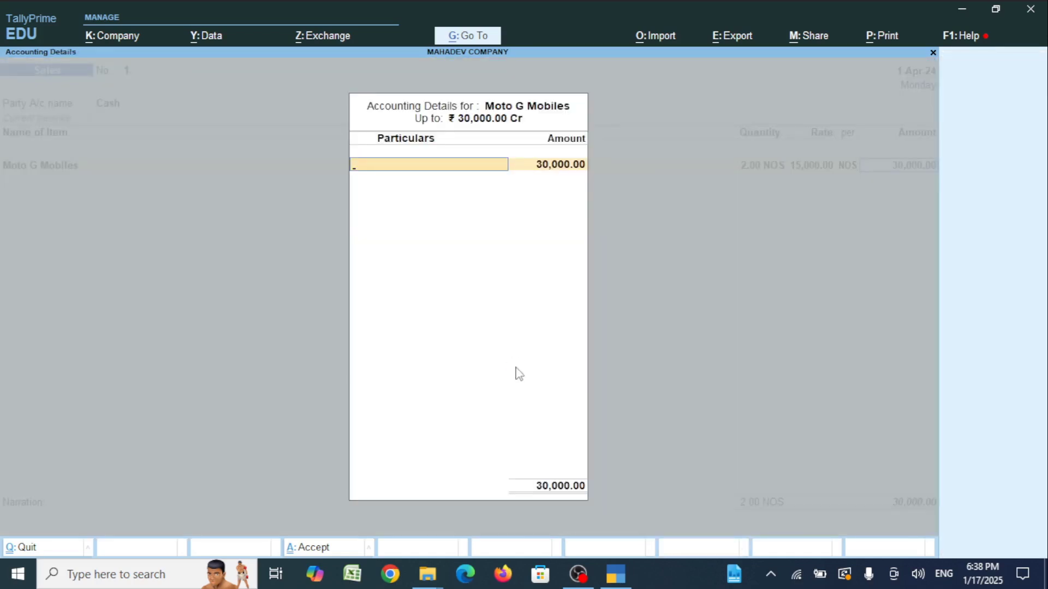
Start a new ledger for the item's accounting allocation and name it SALES
key("alt+c")
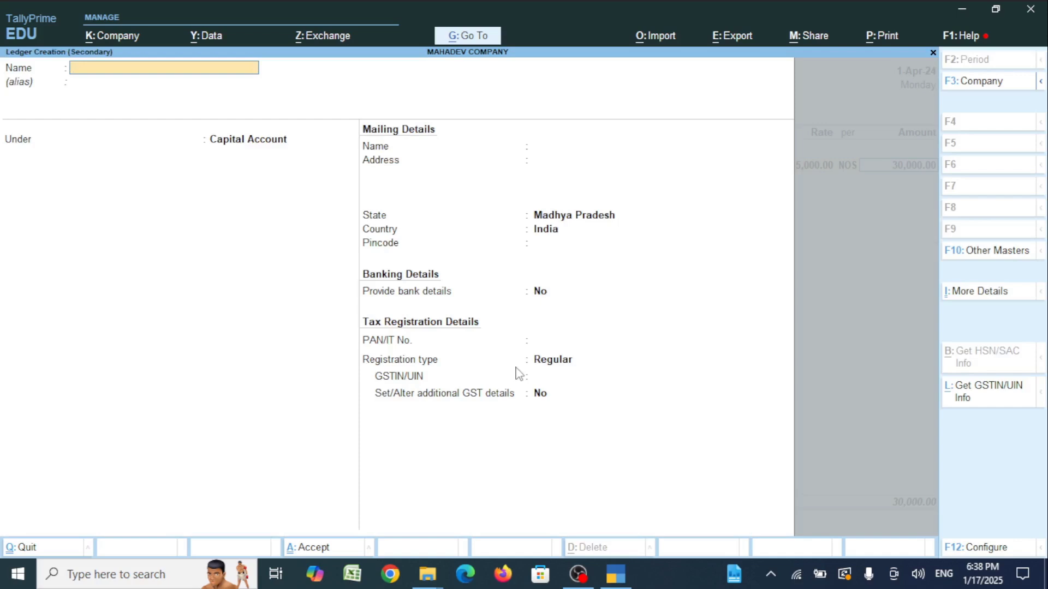
type("Sales")
key("BackSpace")
key("BackSpace")
key("BackSpace")
key("BackSpace")
key("BackSpace")
type("SAES")
key("BackSpace")
key("BackSpace")
type("LES")
key("Return")
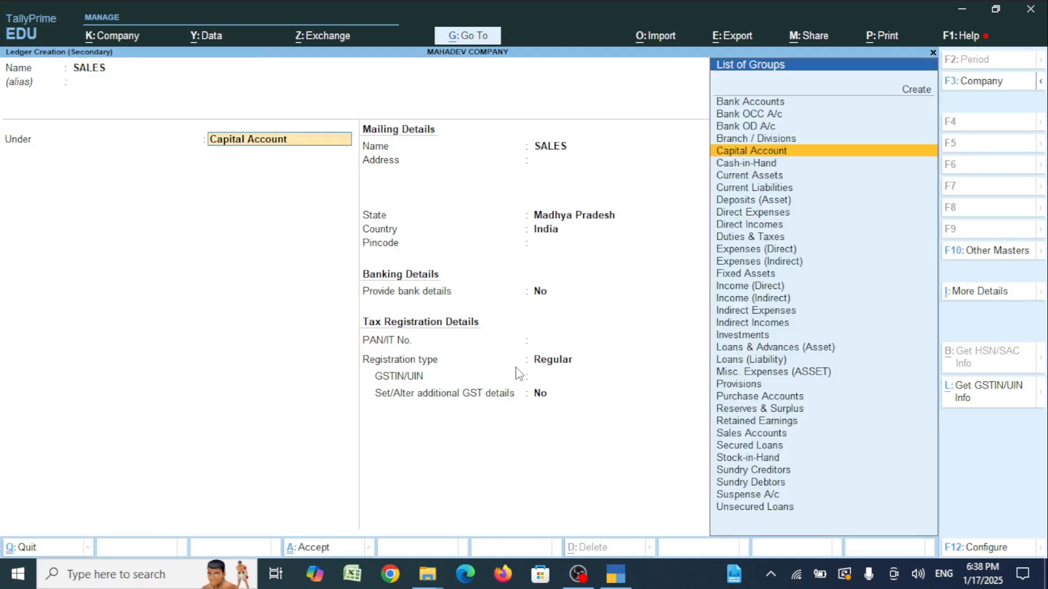
Place the SALES ledger under Sales Accounts, keeping its HSN/SAC and GST rate details As per Company/Group
type("SALES")
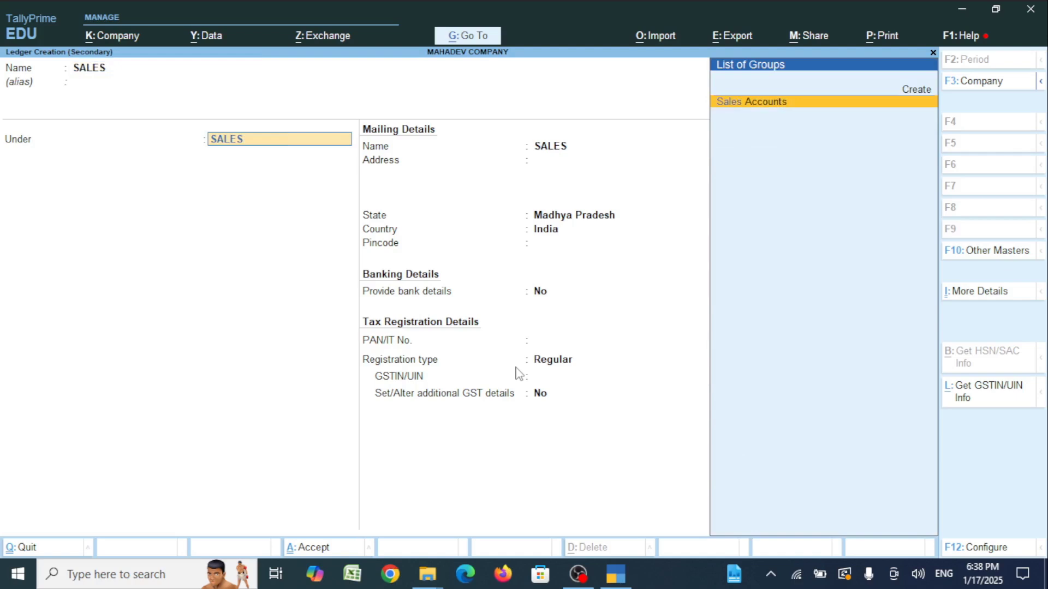
key("Return")
key("Return")
key("Return")
key("Return")
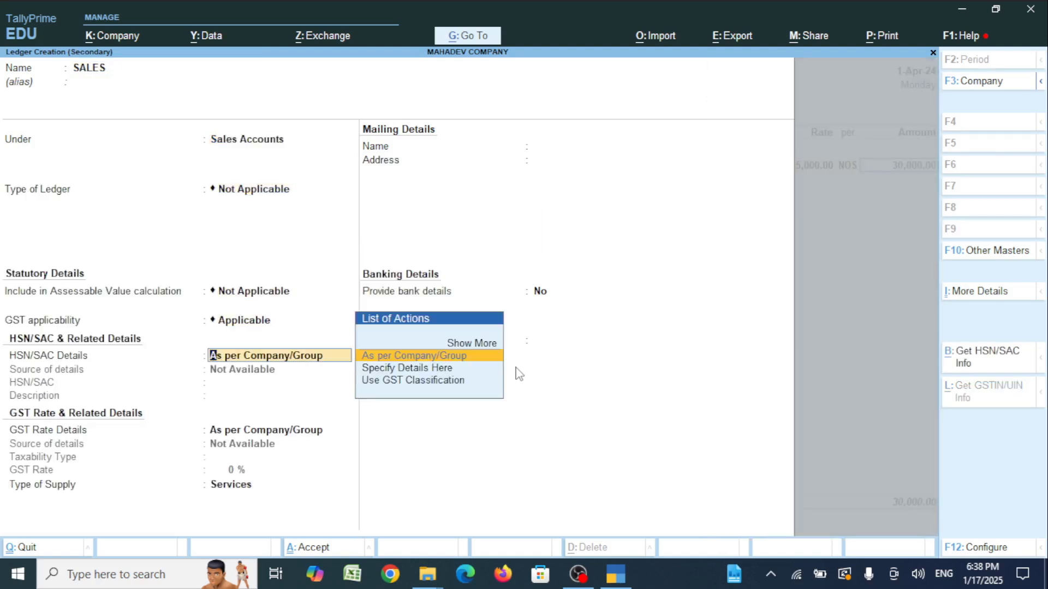
key("Return")
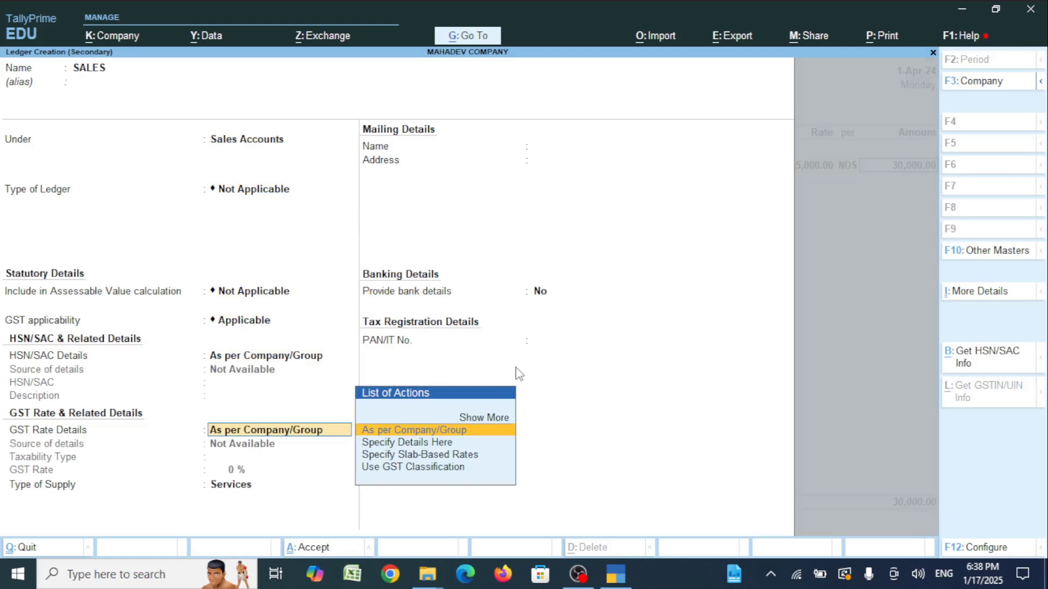
key("Return")
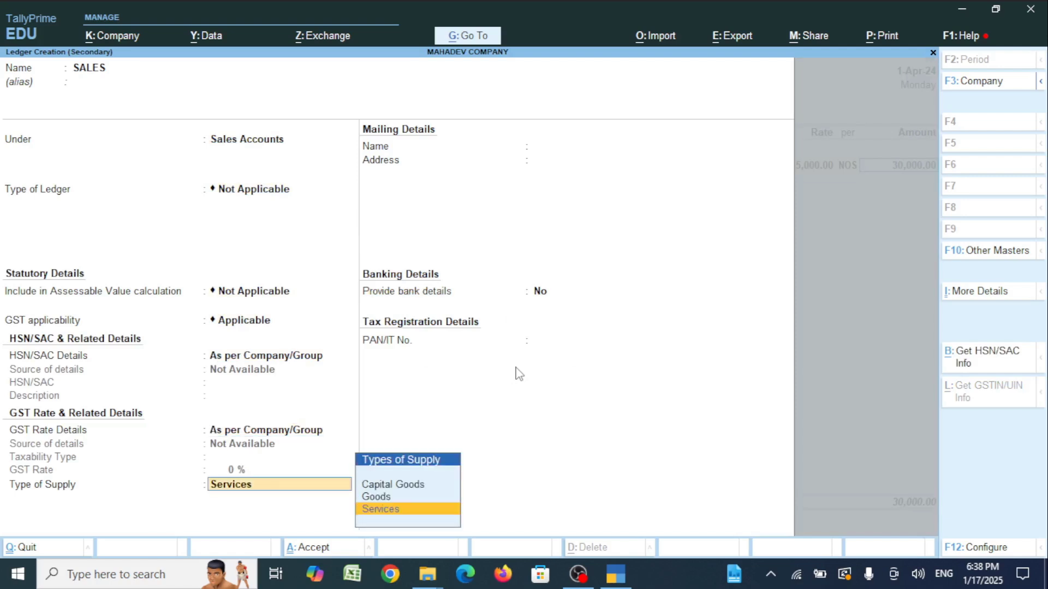
Set the SALES ledger's type of supply to Goods, save the ledger and accept it for the Moto G Mobiles item
key("Up")
key("Return")
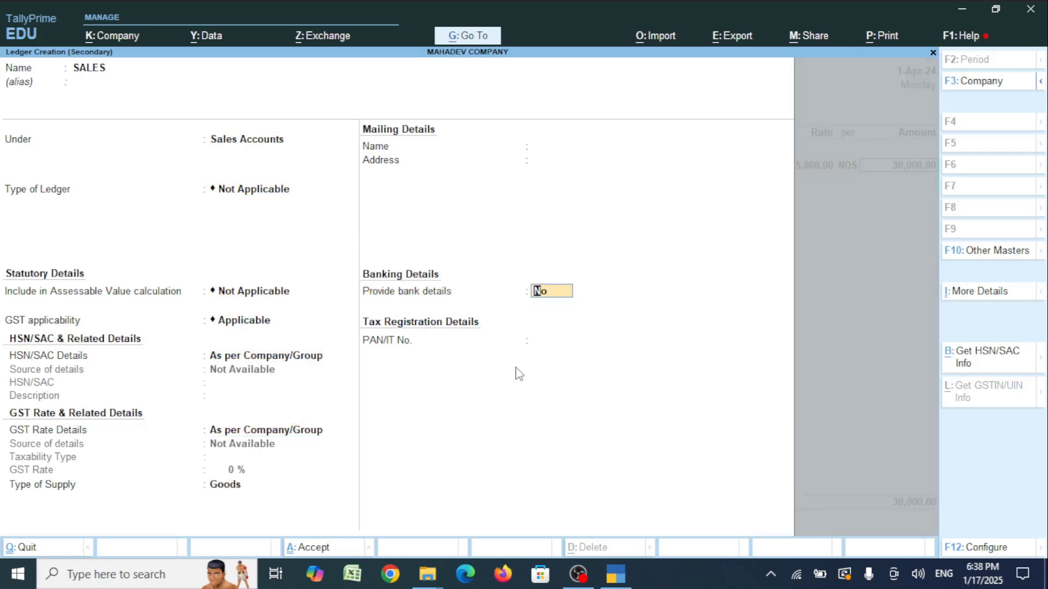
key("Return")
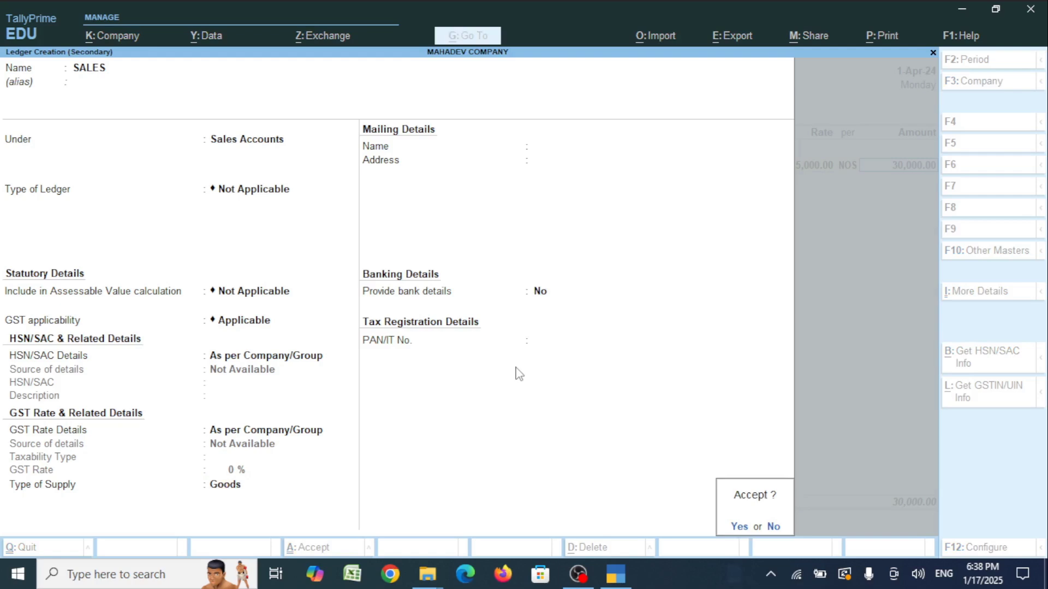
key("Return")
key("Return")
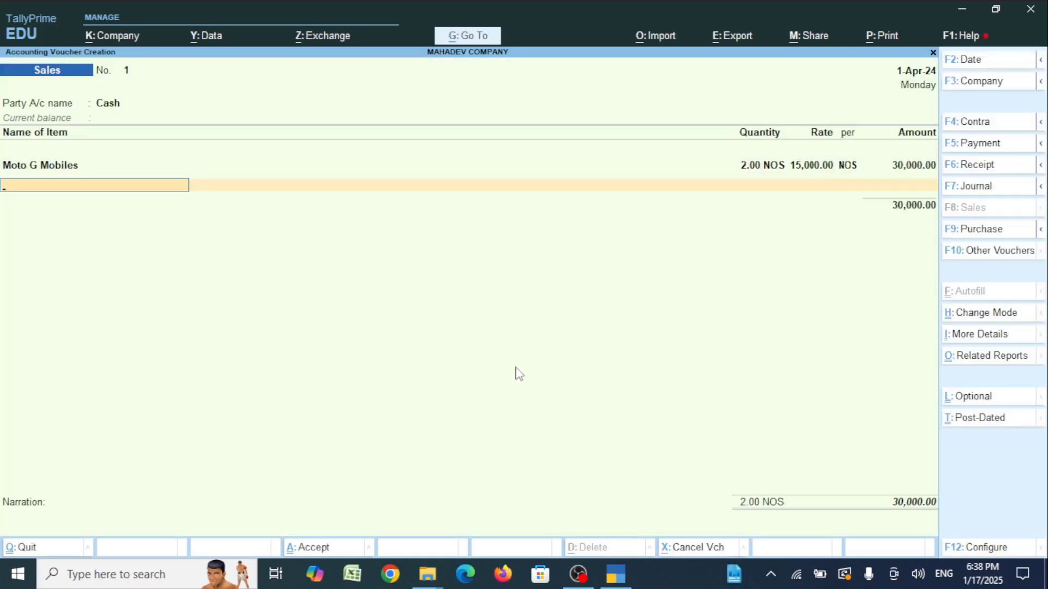
Add the CGST and SGST tax ledgers to the sales voucher below the item, keeping their calculated amounts
key("Return")
type("CGS")
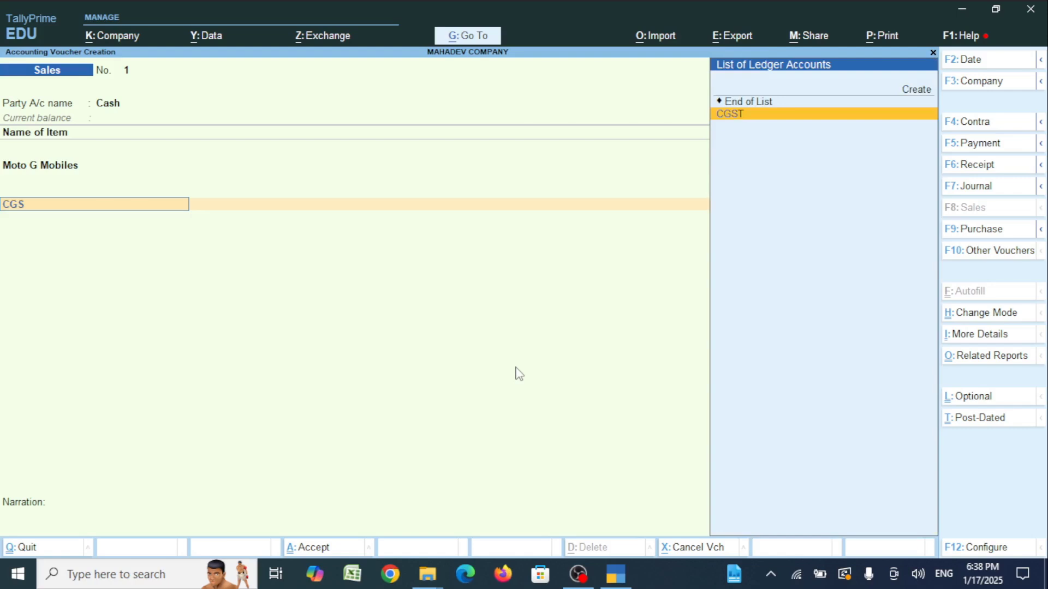
key("Return")
key("Return")
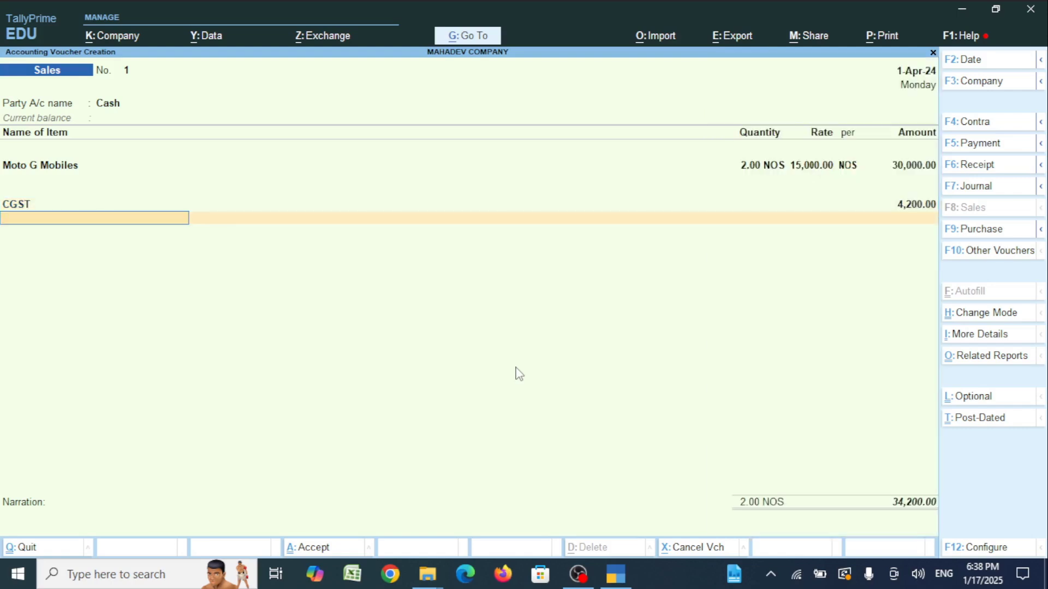
type("SGS")
key("Return")
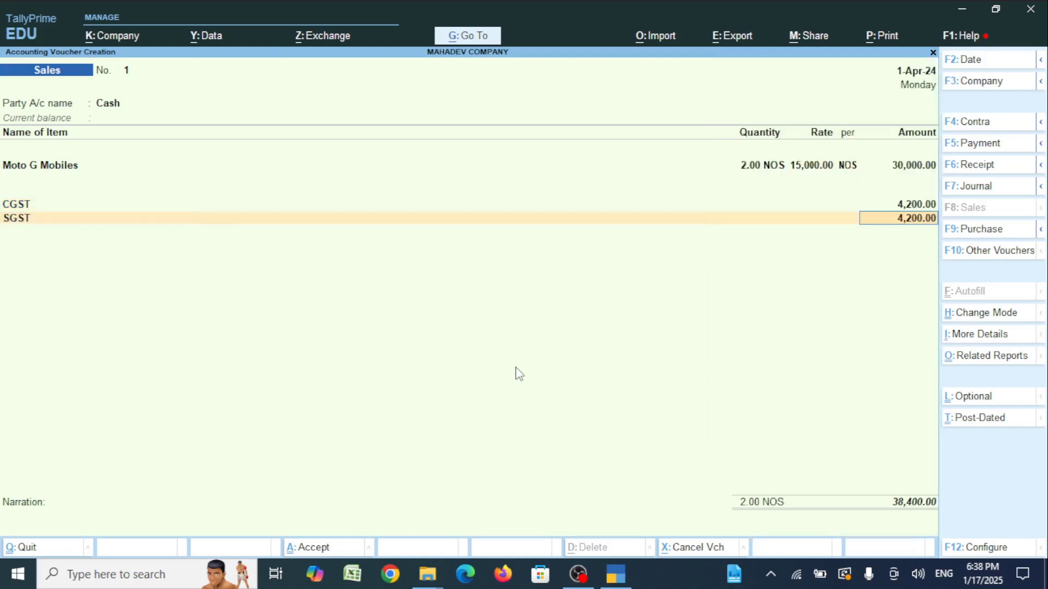
key("Return")
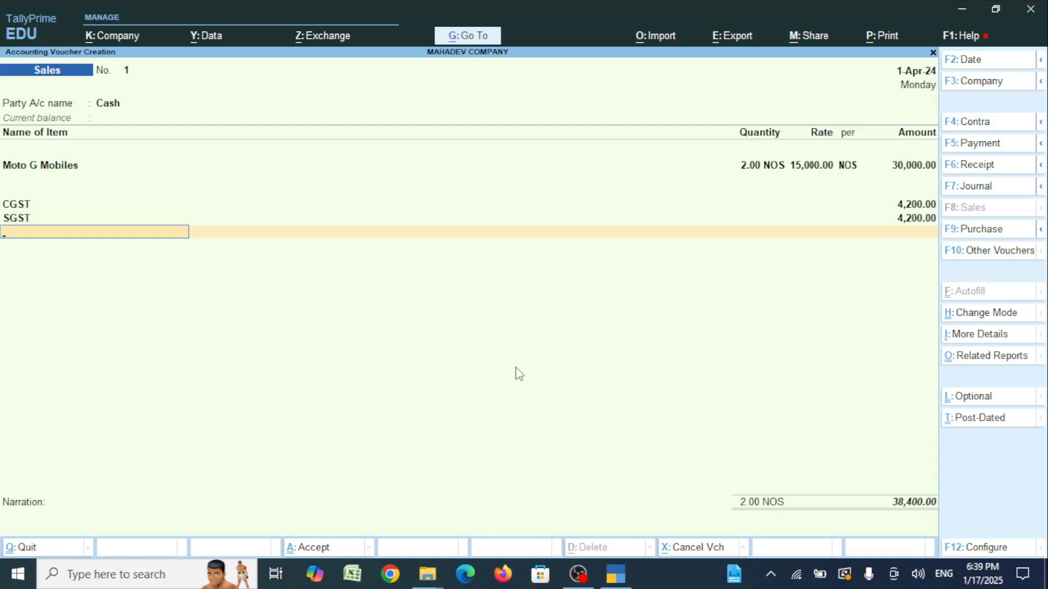
Finish the ledger entries with a blank narration and save the cash sales voucher
key("Return")
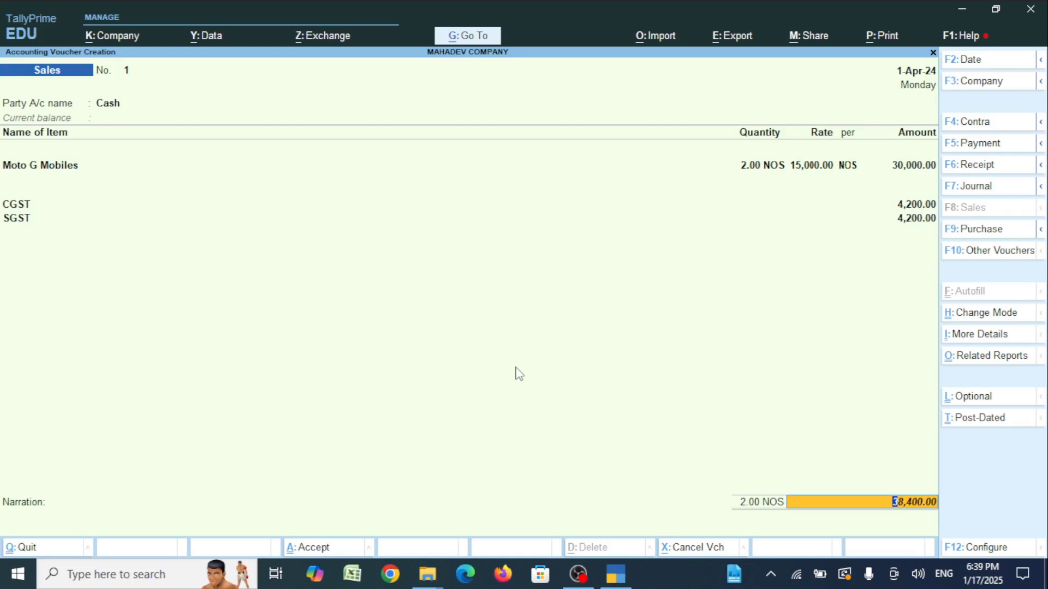
key("Return")
key("Return")
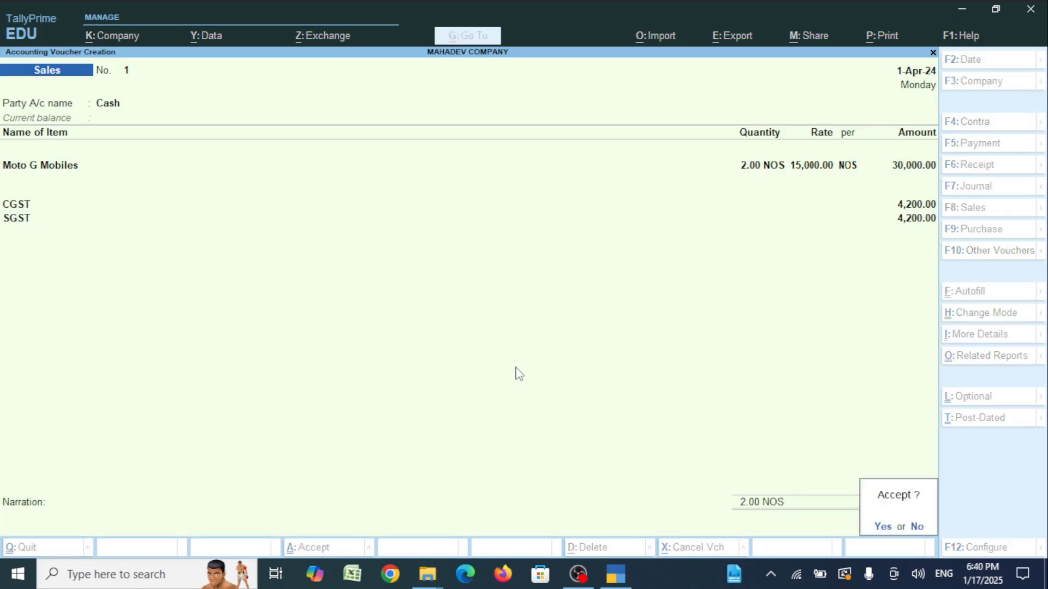
key("Return")
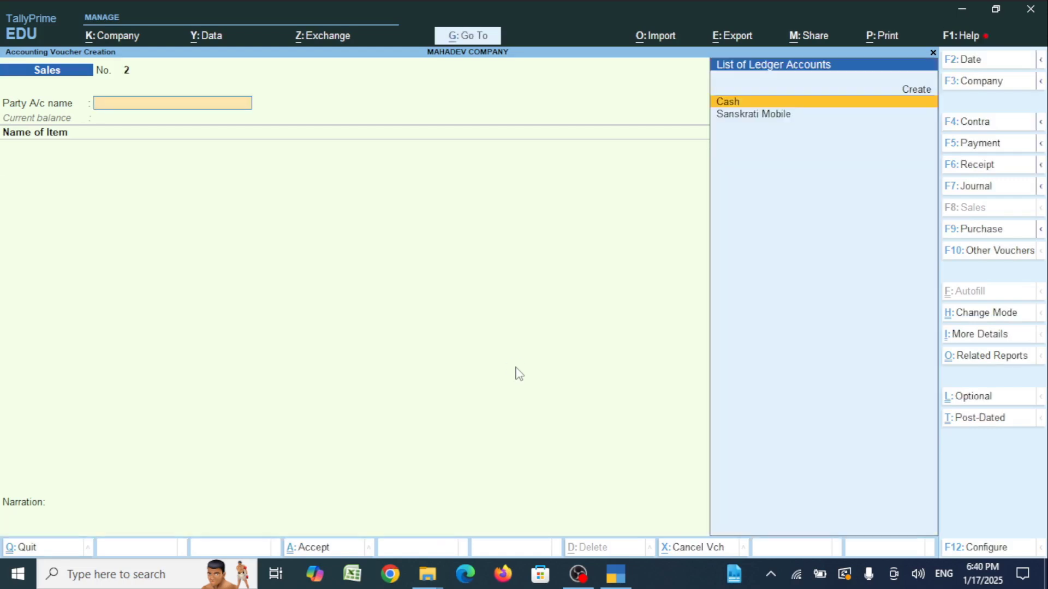
Leave voucher entry for the Gateway of Tally and open the list of additional reports
key("Escape")
key("Up")
key("Up")
key("Up")
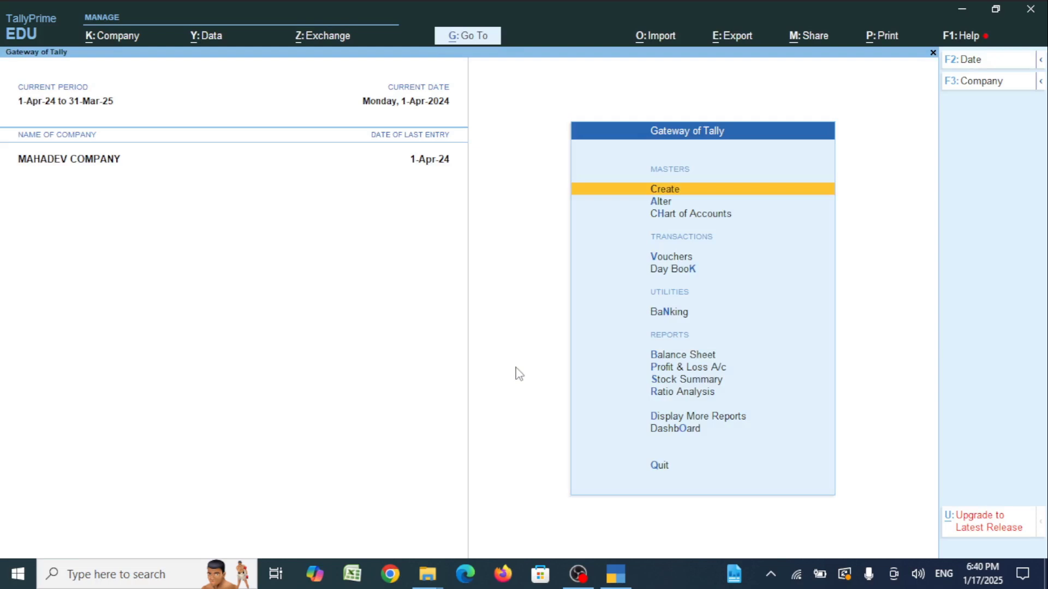
key("Down")
key("Down")
key("Down")
key("Down")
key("Down")
key("Down")
key("Down")
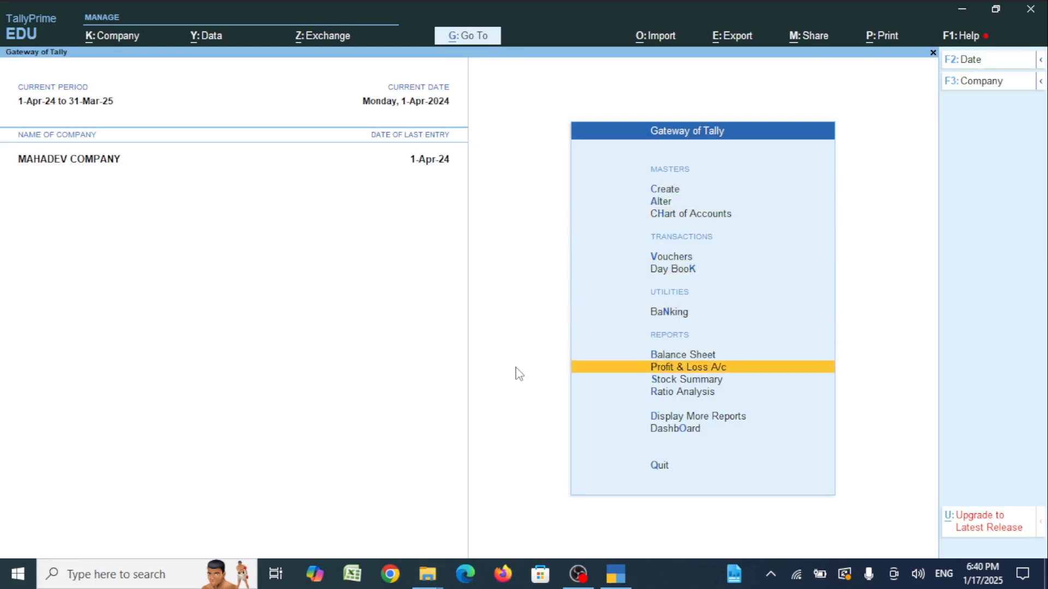
key("Down")
key("Down")
key("Up")
key("Up")
key("Down")
key("Down")
key("Down")
key("Return")
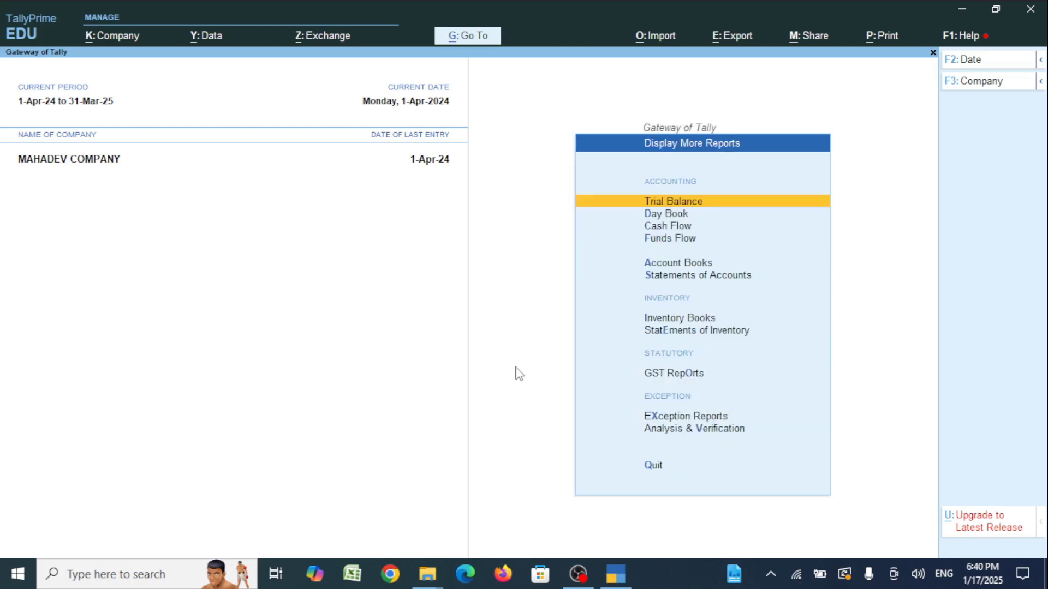
Review the cash sales and purchase vouchers in the Day Book for 1-Apr-24, then close it
key("Down")
key("Return")
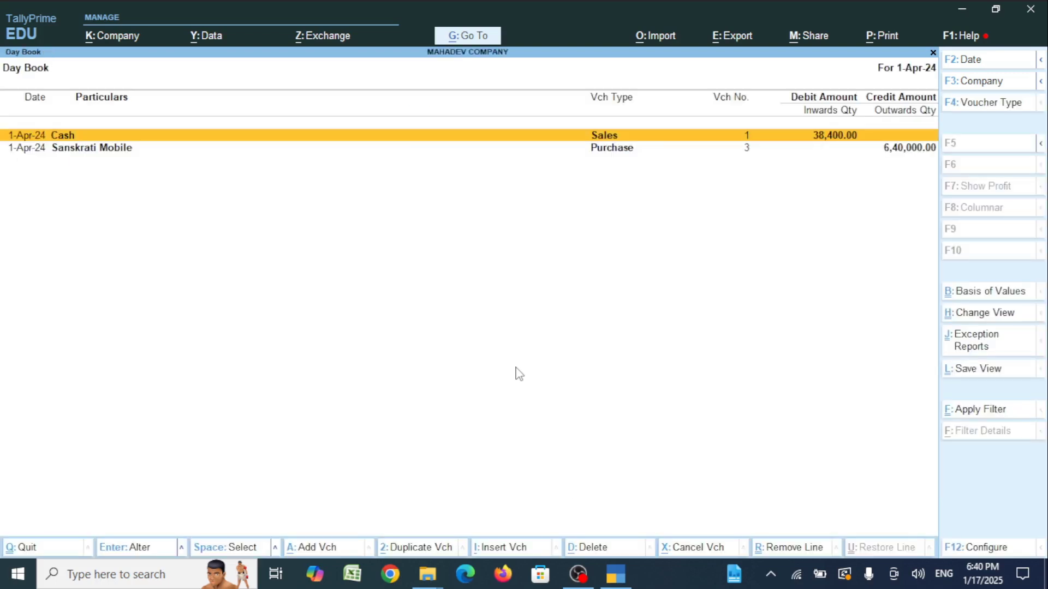
key("Down")
key("Up")
key("Escape")
Open the Cash Flow report and drill down through April to the cash flow of the Current Liabilities group
key("Down")
key("Down")
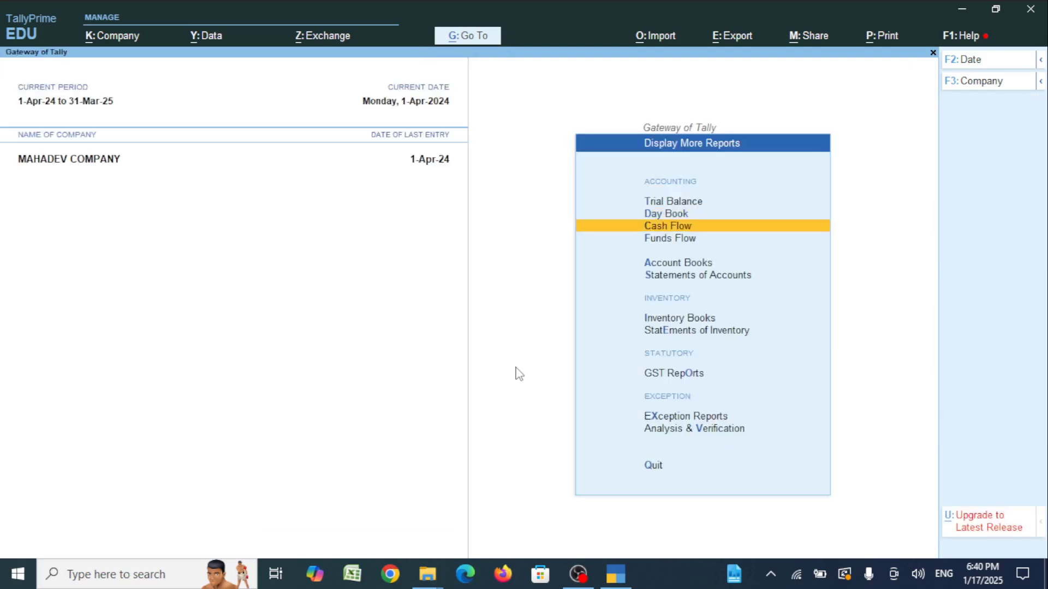
key("Up")
key("Return")
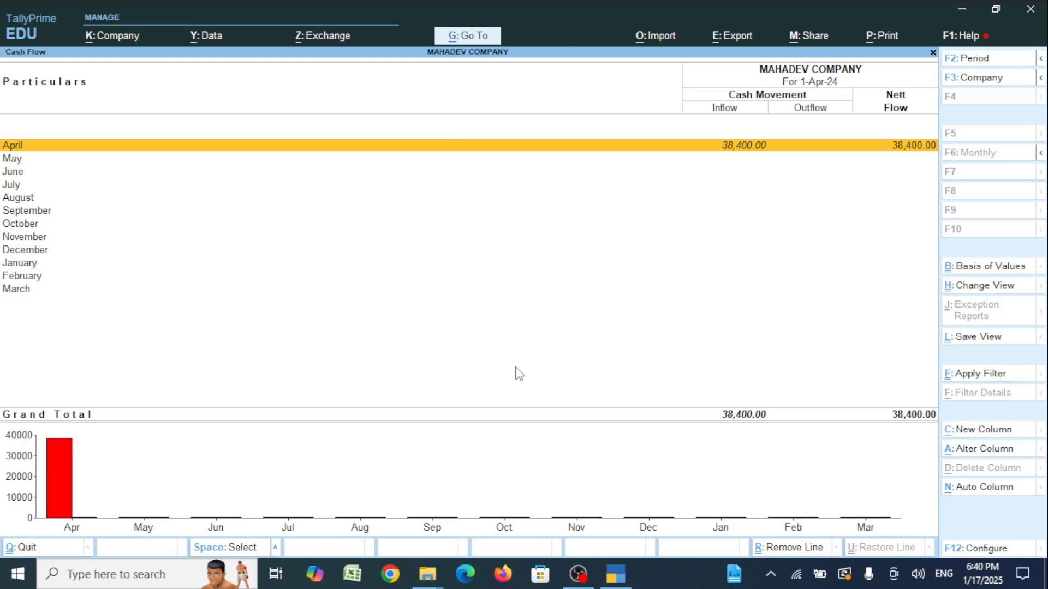
key("Return")
key("Return")
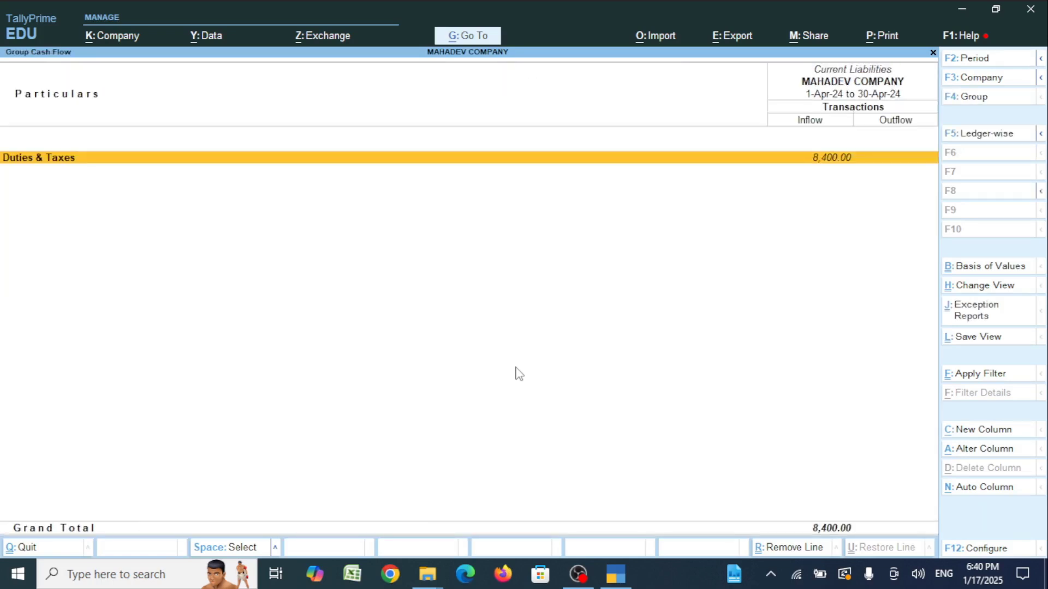
Inspect April's Sales Accounts cash flow down to the SALES ledger's cash voucher, and return to the reports list without altering it
key("Escape")
key("Down")
key("Return")
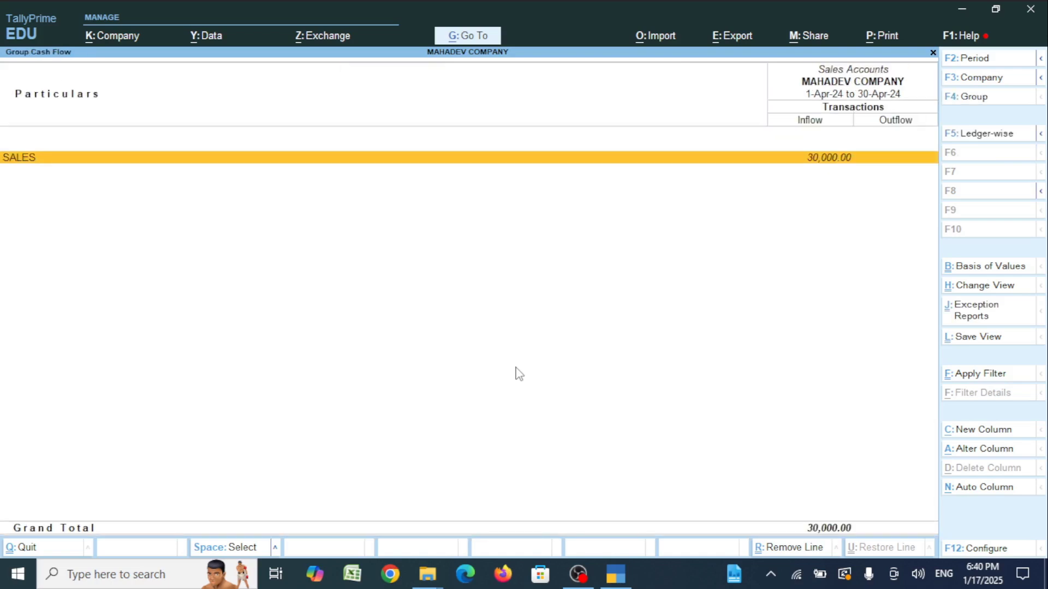
key("Return")
key("Return")
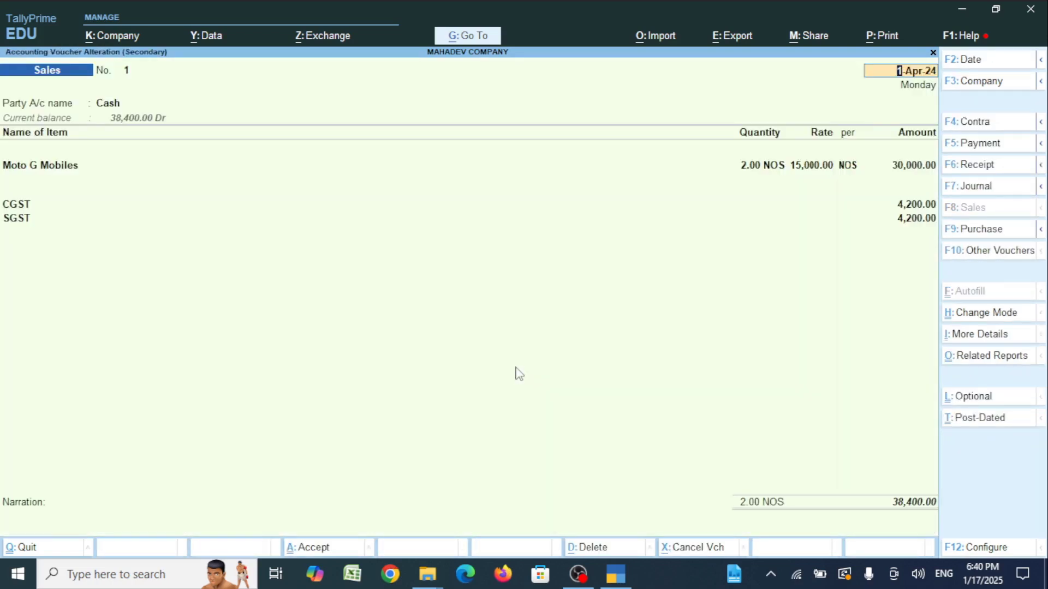
key("BackSpace")
key("Escape")
key("y")
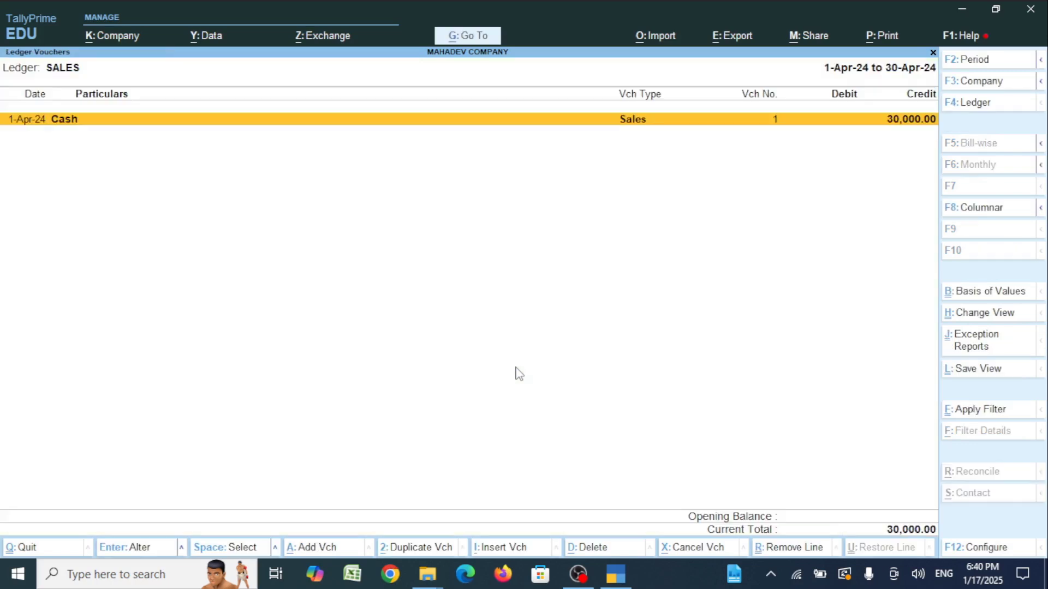
key("Escape")
key("Escape")
key("Escape")
key("Escape")
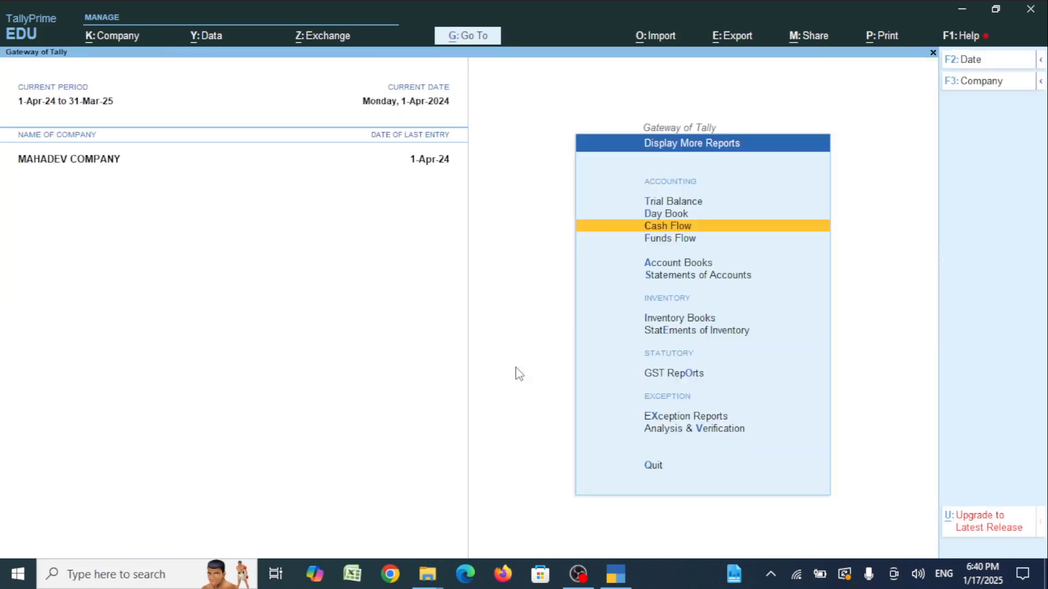
Open the Sales Register from the account books
key("Down")
key("Down")
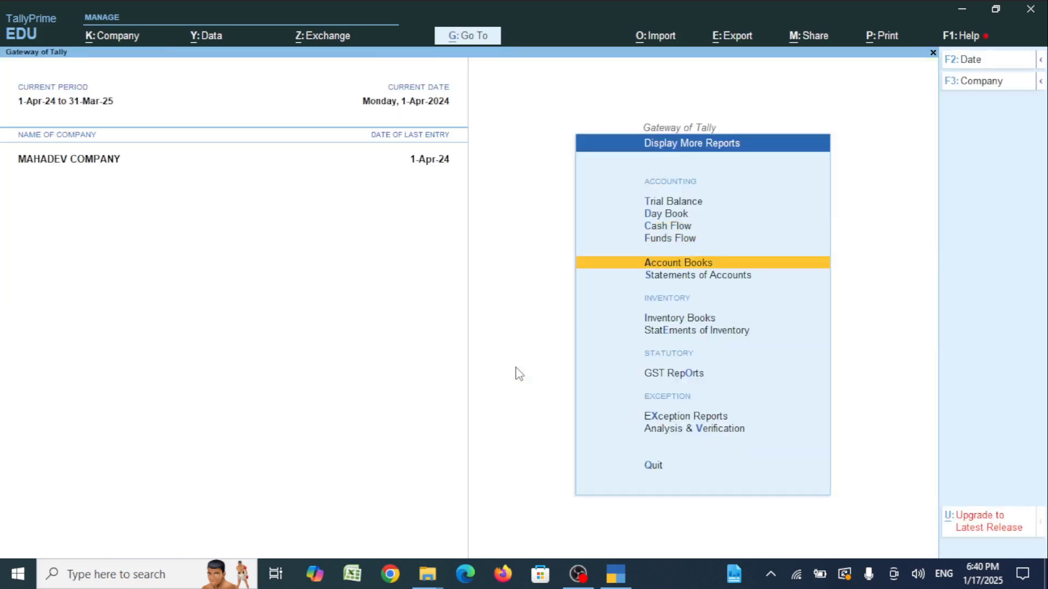
key("Return")
key("Down")
key("Down")
key("Down")
key("Down")
key("Down")
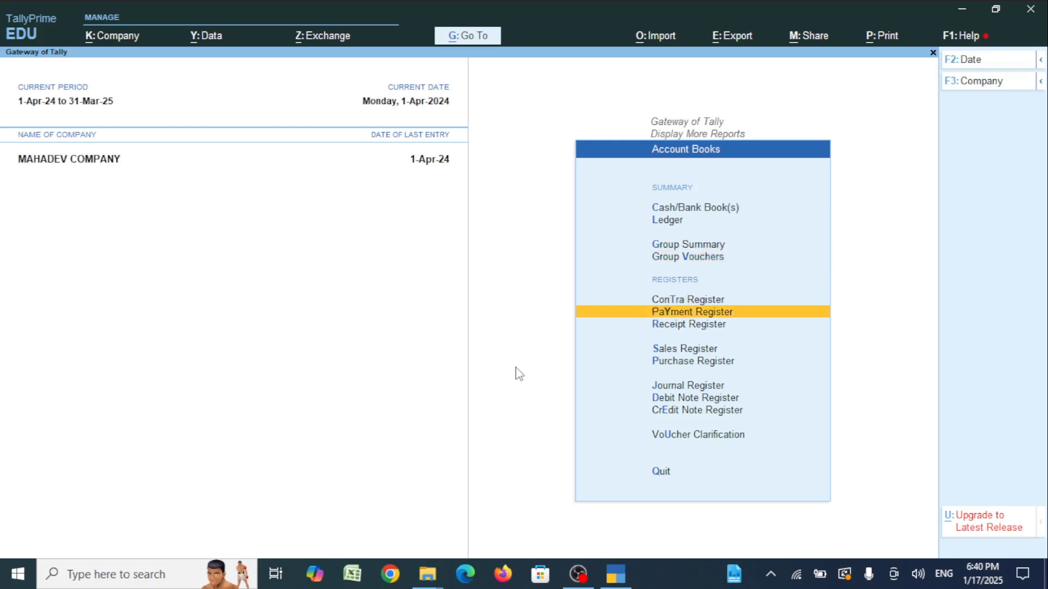
key("Down")
key("Down")
key("Return")
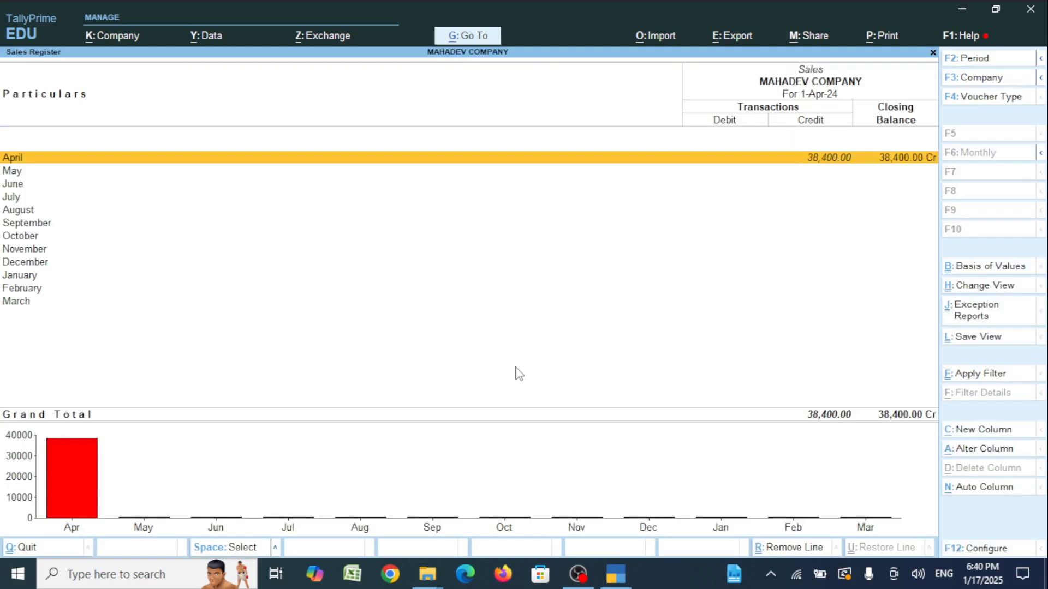
List April's sales vouchers in the Sales Register, and return to the Gateway of Tally
key("Return")
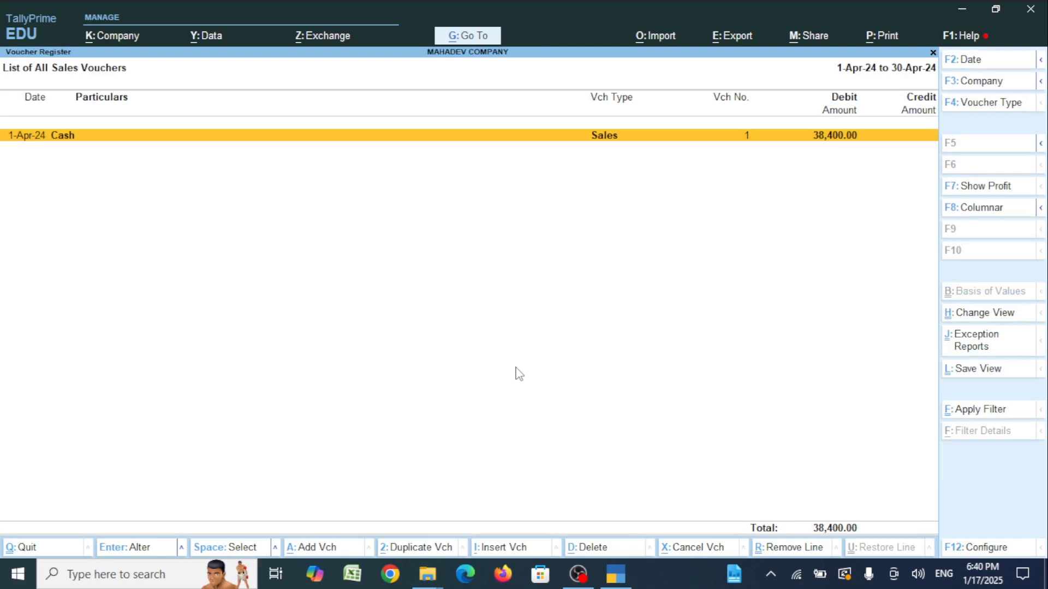
key("Escape")
key("Escape")
key("Escape")
key("Escape")
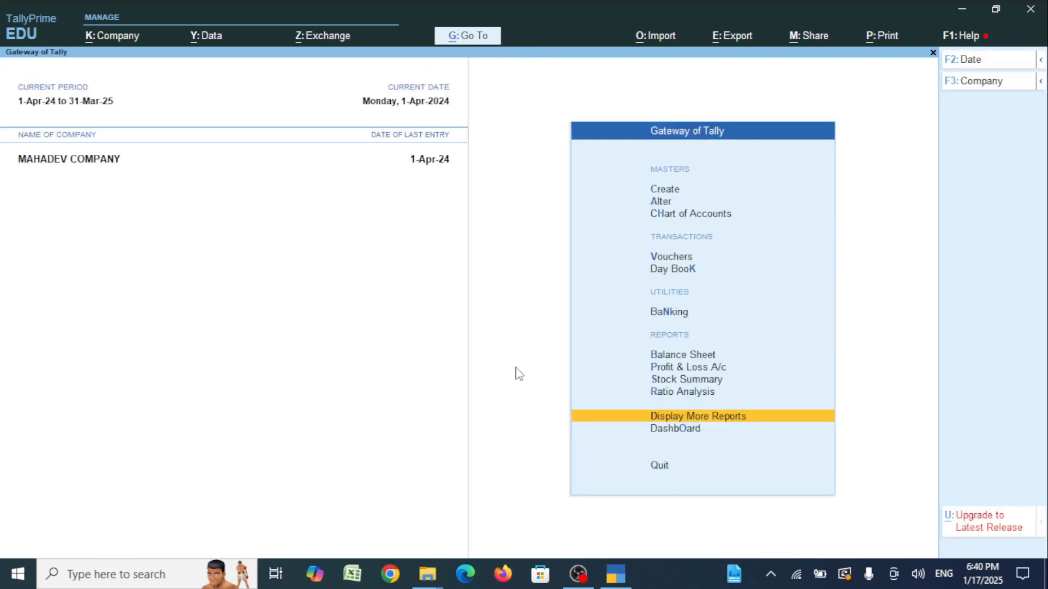
key("Escape")
key("Escape")
Open the Balance Sheet and drill down through Current Liabilities and Duties & Taxes to the CGST ledger's monthly summary
key("b")
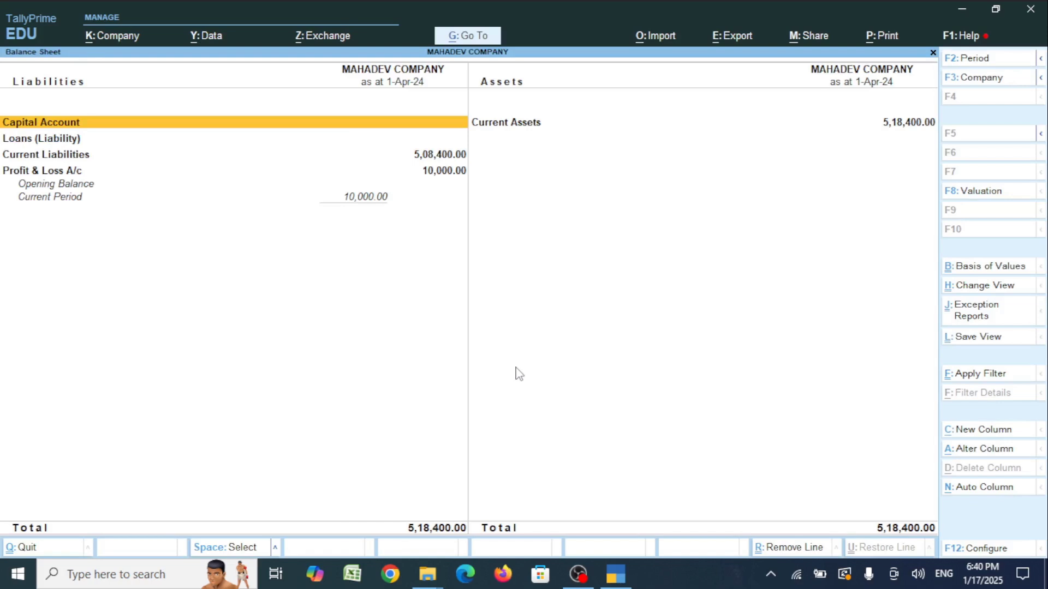
key("Down")
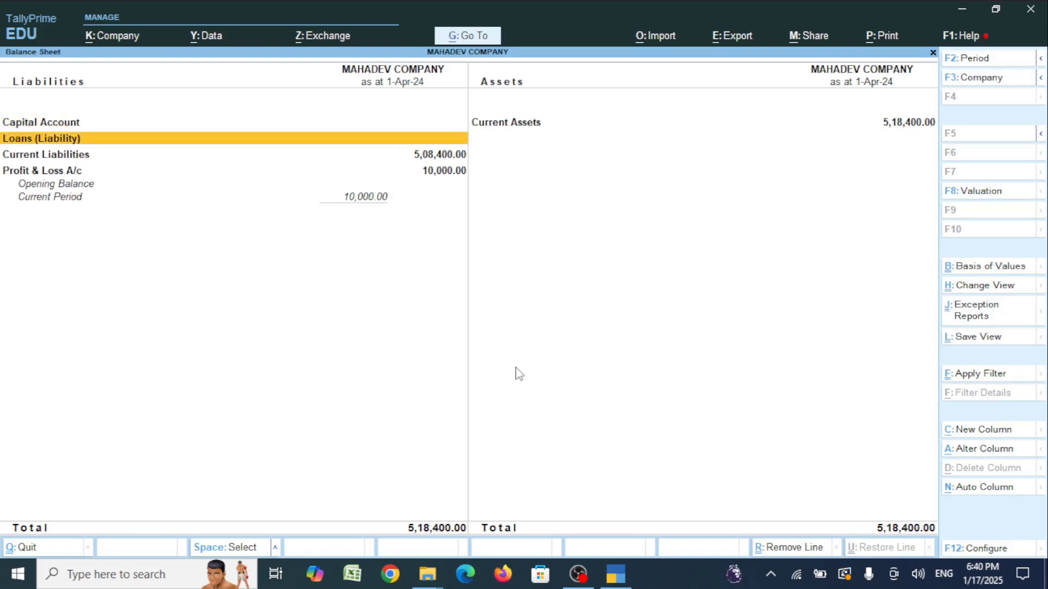
key("Up")
key("Down")
key("Down")
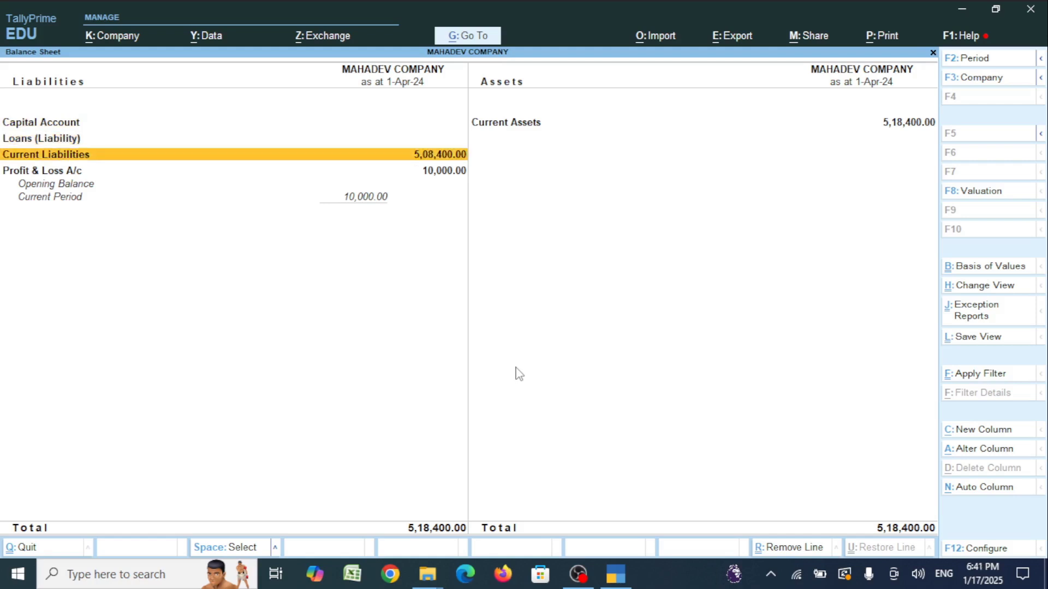
key("Return")
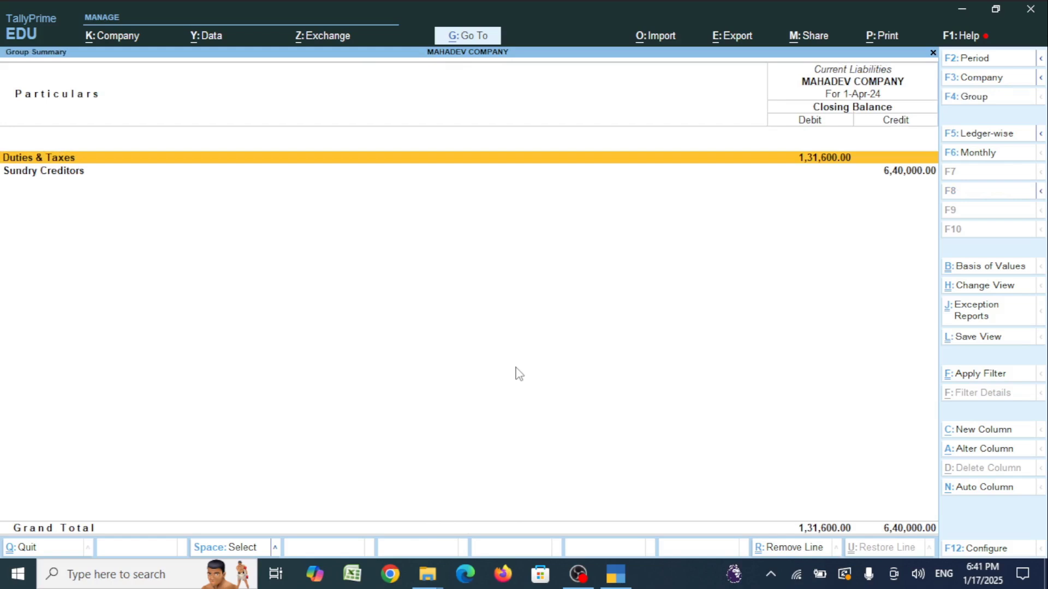
key("Return")
key("Return")
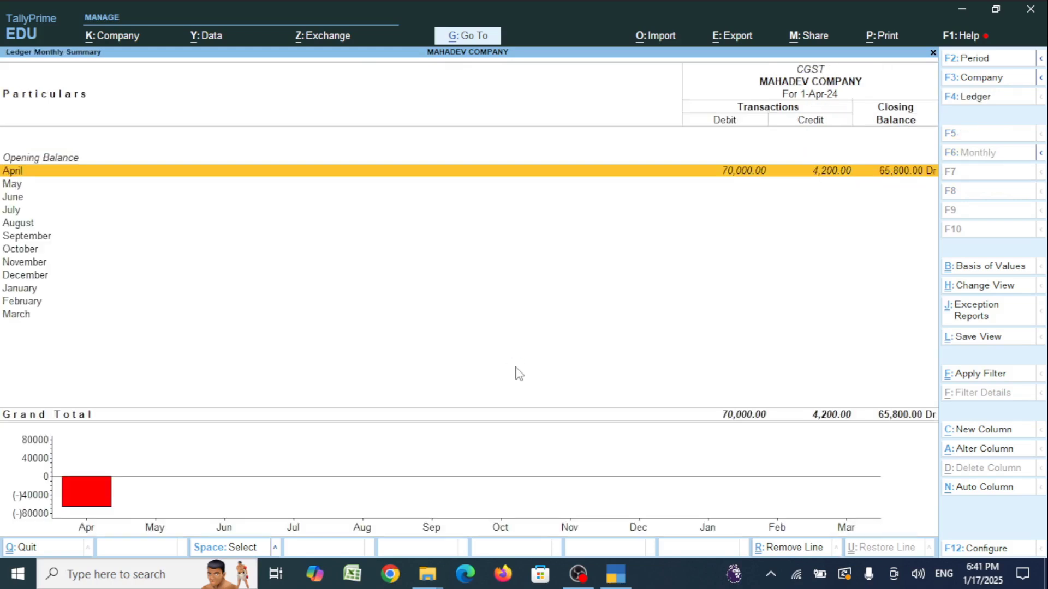
List the CGST ledger's April vouchers, inspect the cash sales voucher without altering it, and return to the Current Liabilities summary
key("Return")
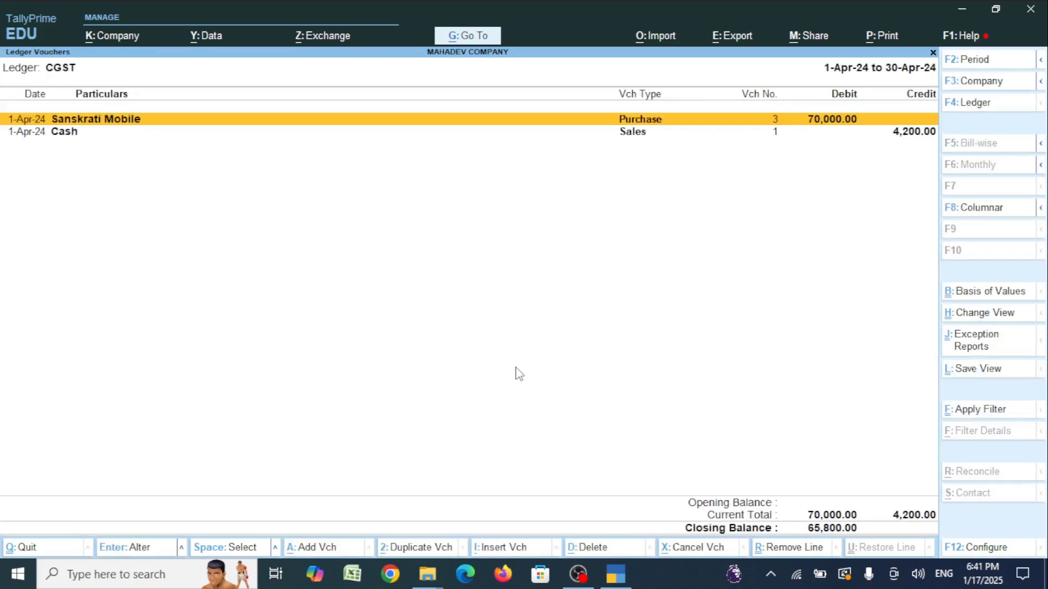
key("Down")
key("Up")
key("Down")
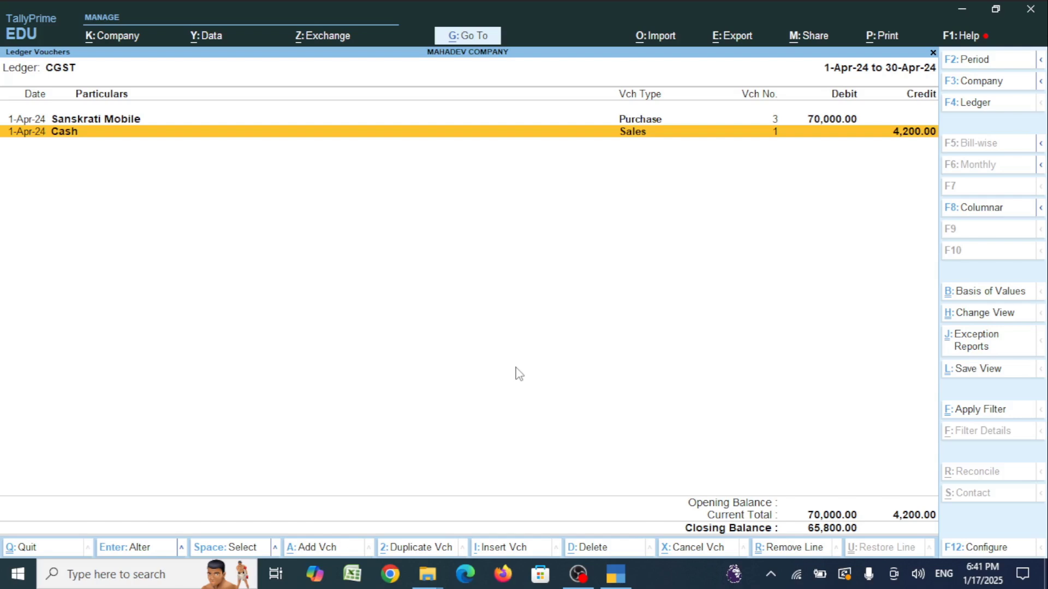
key("Return")
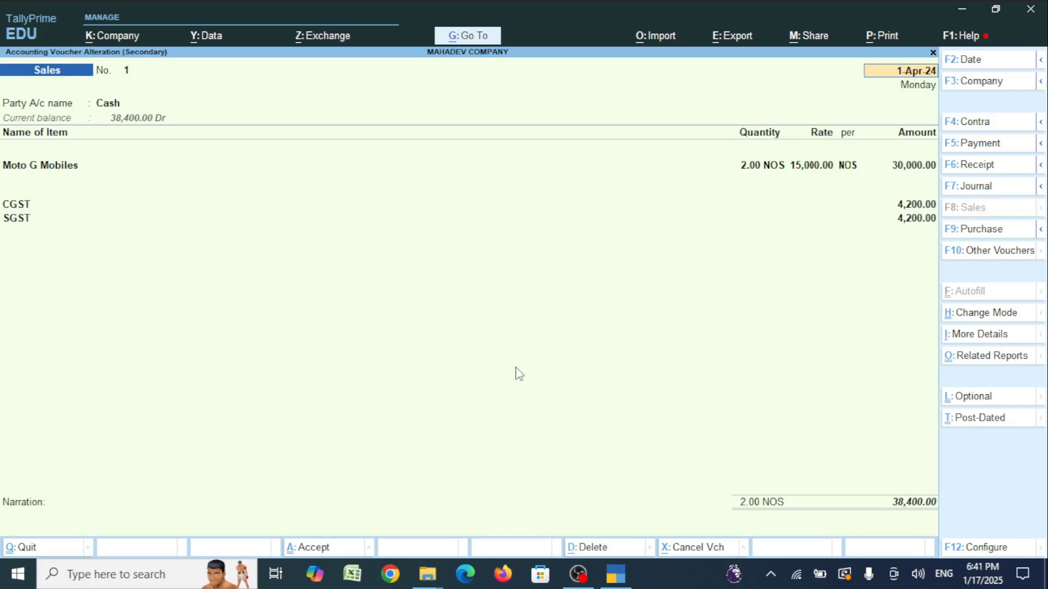
key("Escape")
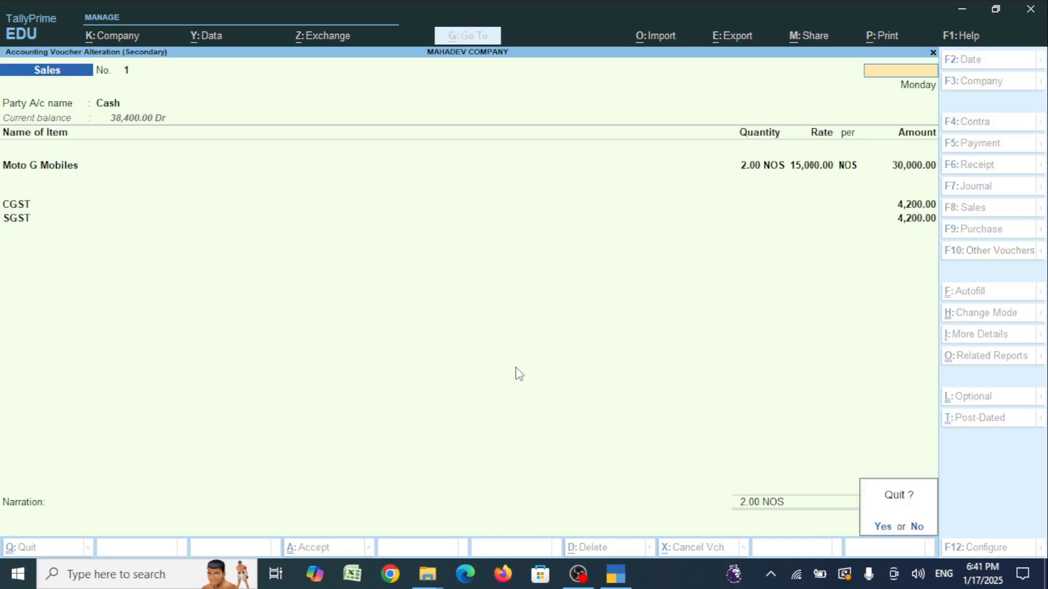
key("y")
key("Escape")
key("Escape")
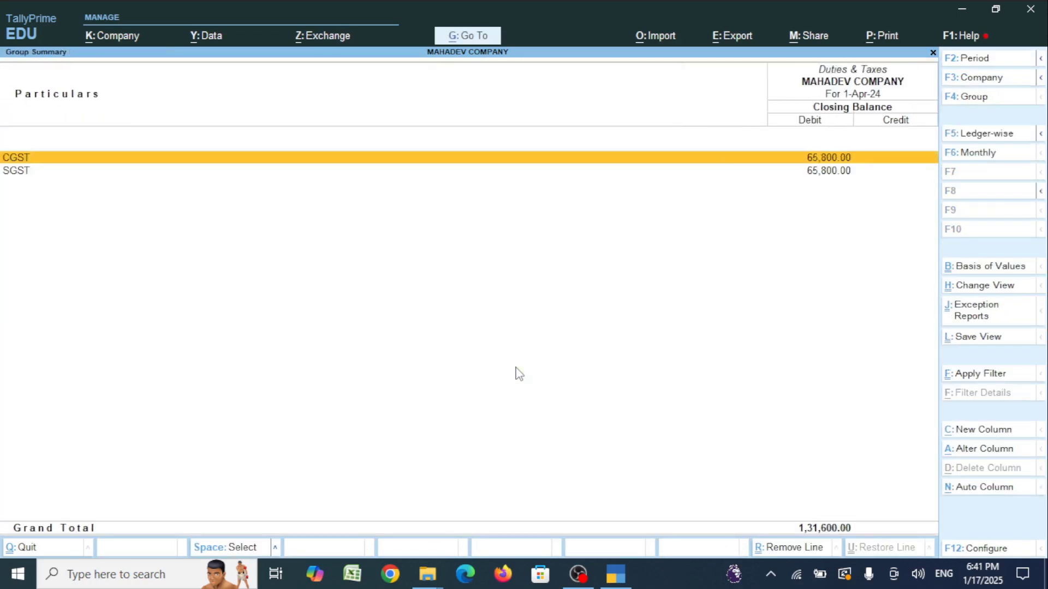
key("Escape")
Drill down through Sundry Creditors to Sanskrati Mobile's monthly summary, and return to the Balance Sheet
key("Down")
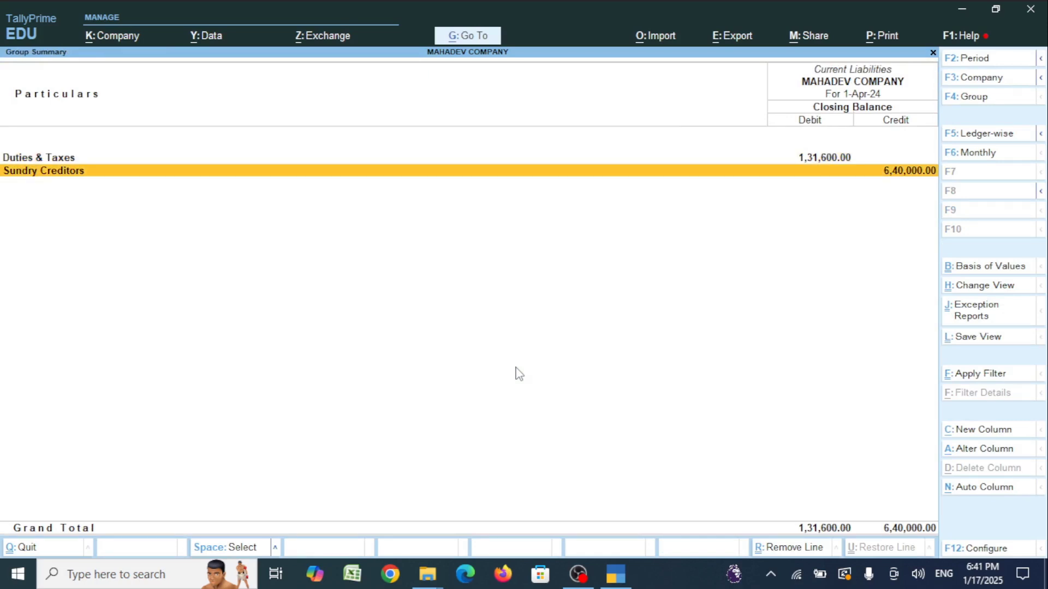
key("Return")
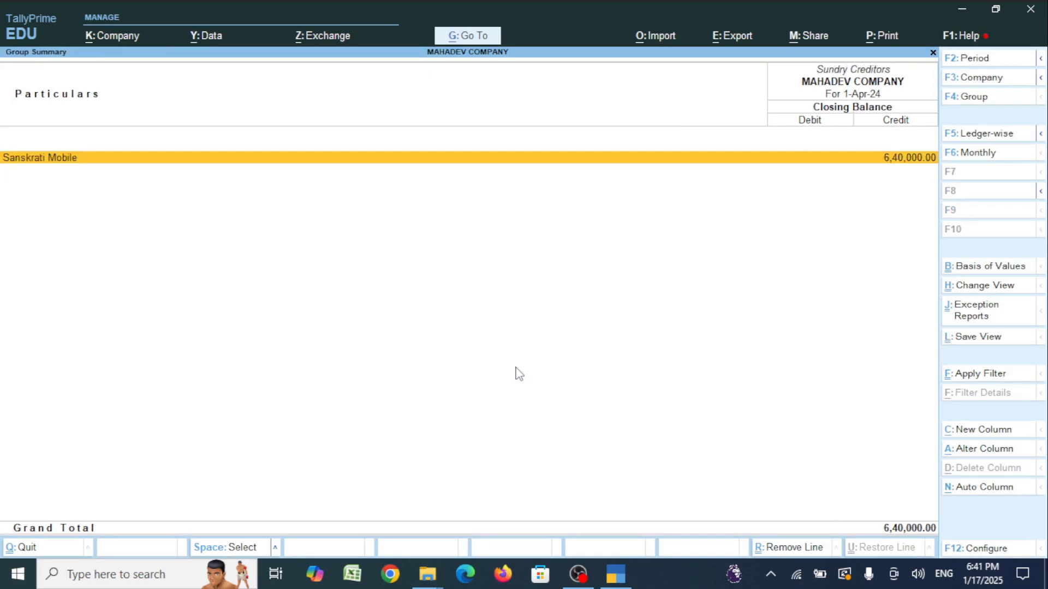
key("Return")
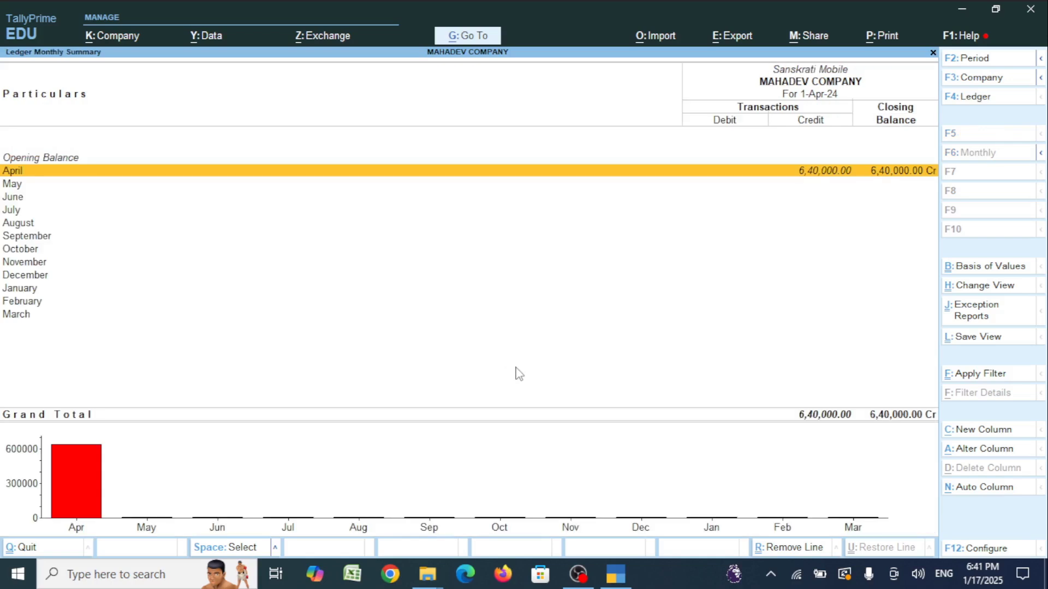
key("Escape")
key("Escape")
key("Escape")
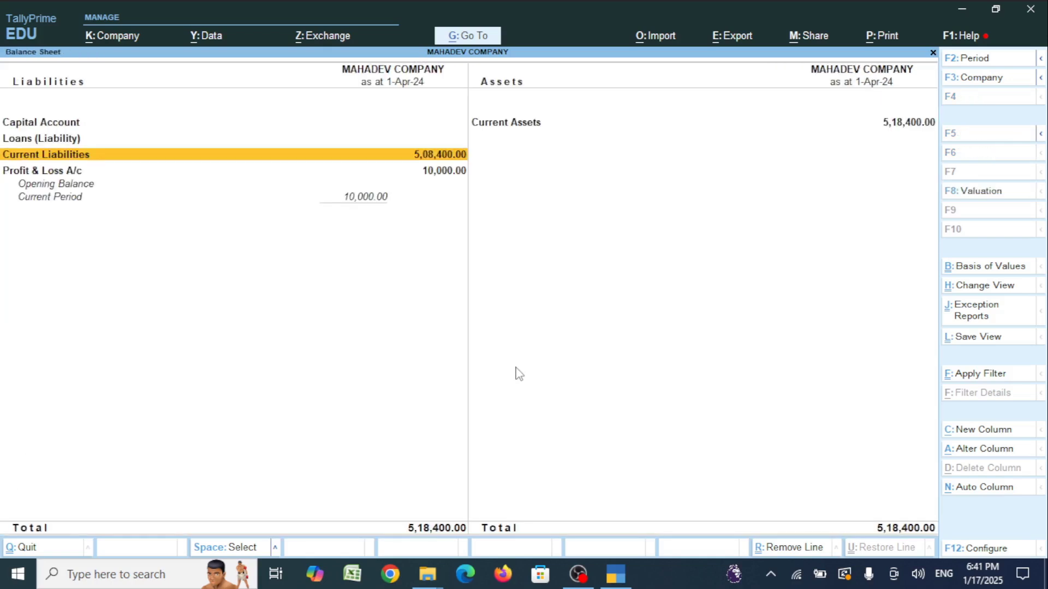
Drill down from Current Assets through Closing Stock to the April vouchers of Moto G Mobiles, and return to the Balance Sheet
key("Right")
key("Return")
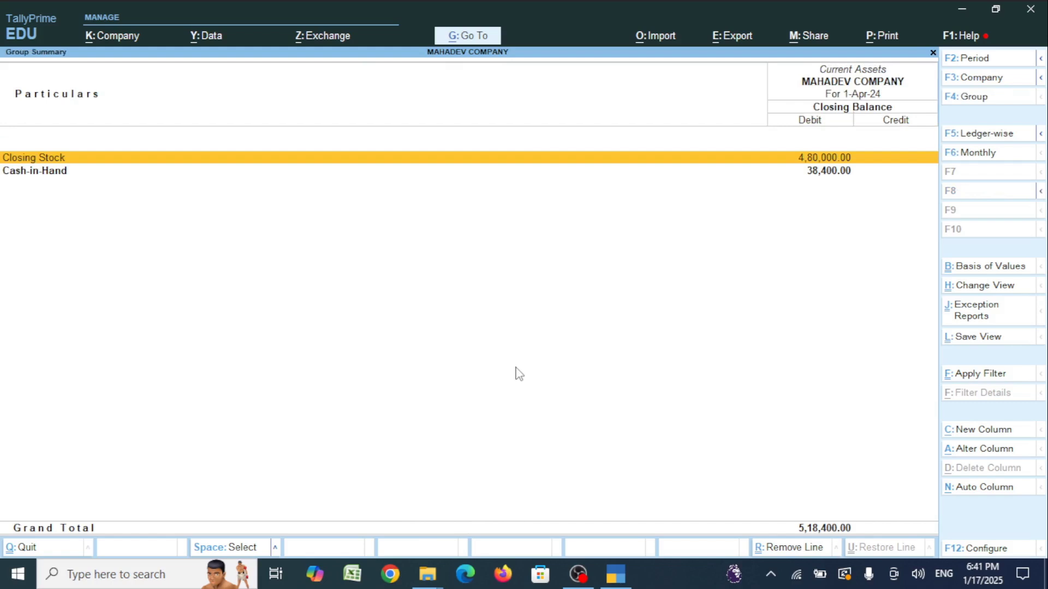
key("Return")
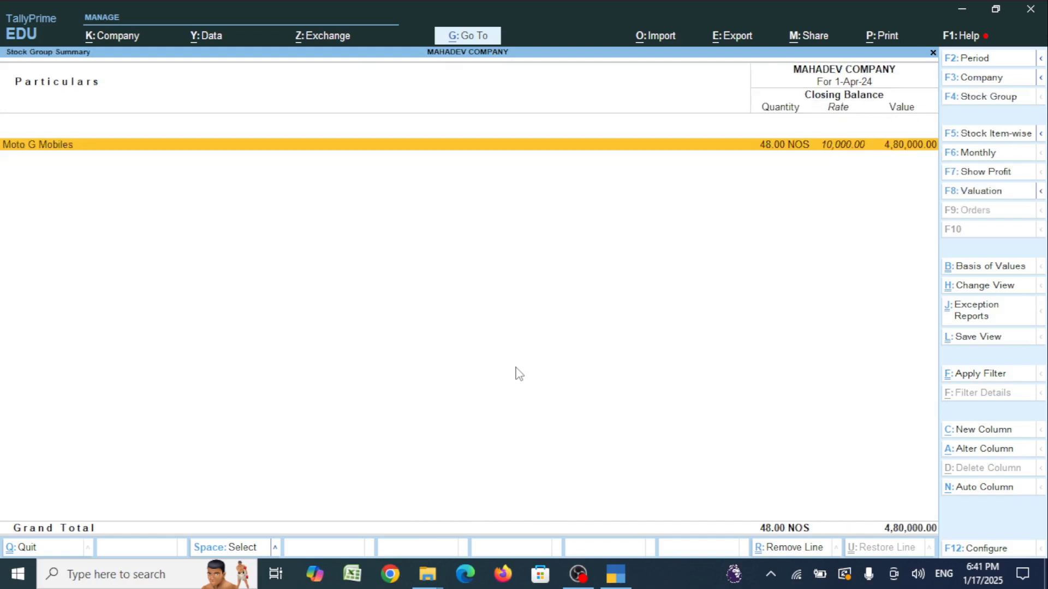
key("Return")
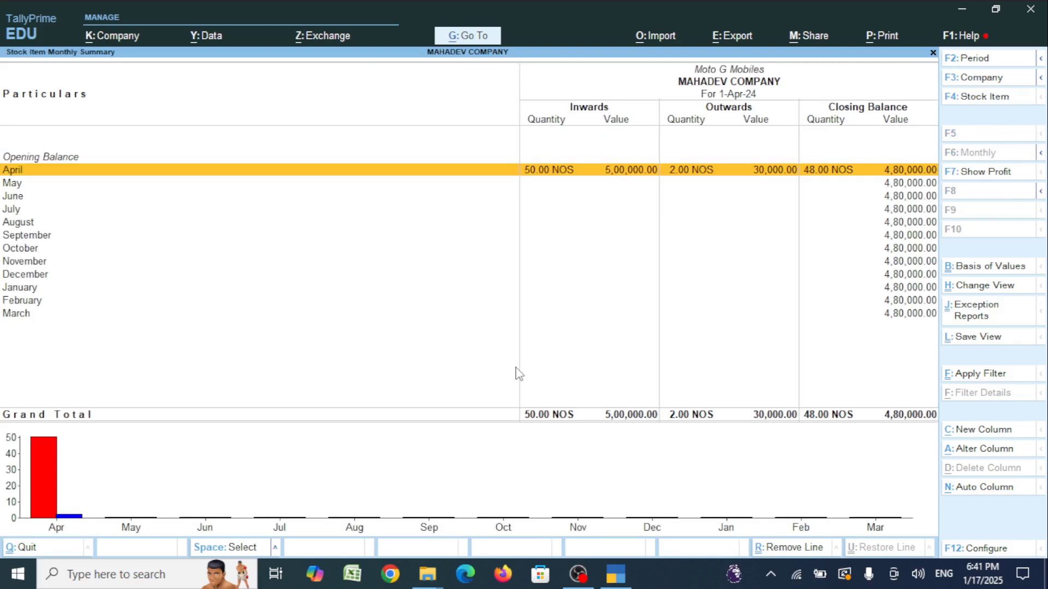
key("Return")
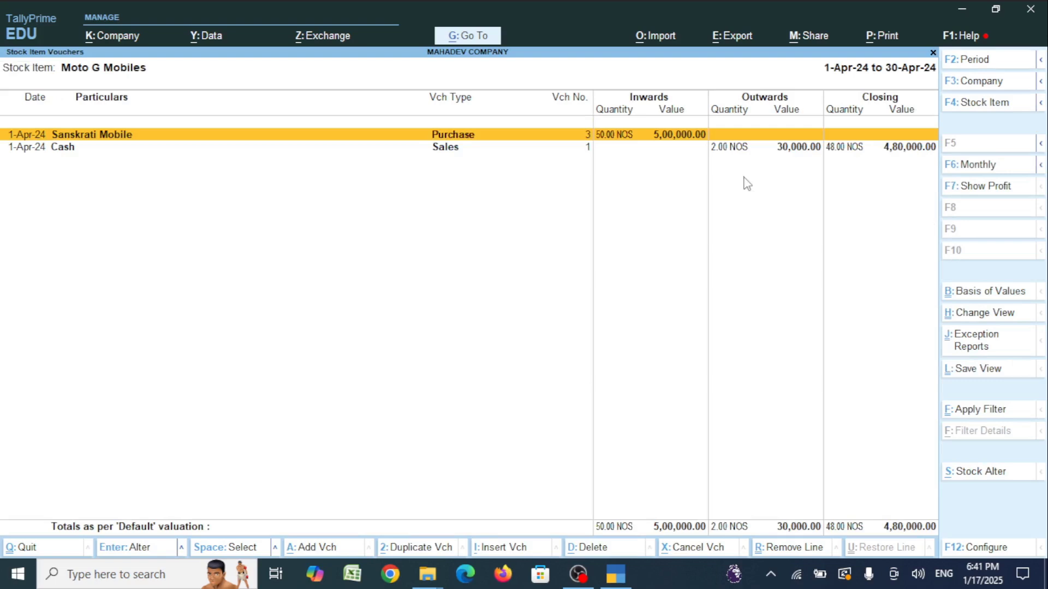
key("Down")
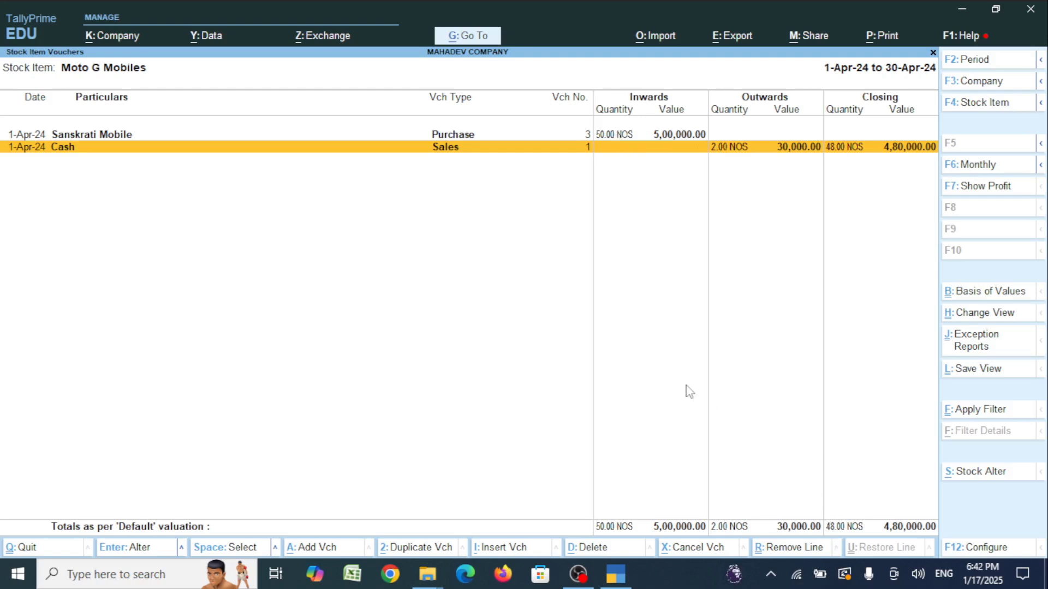
key("Escape")
key("Escape")
key("Escape")
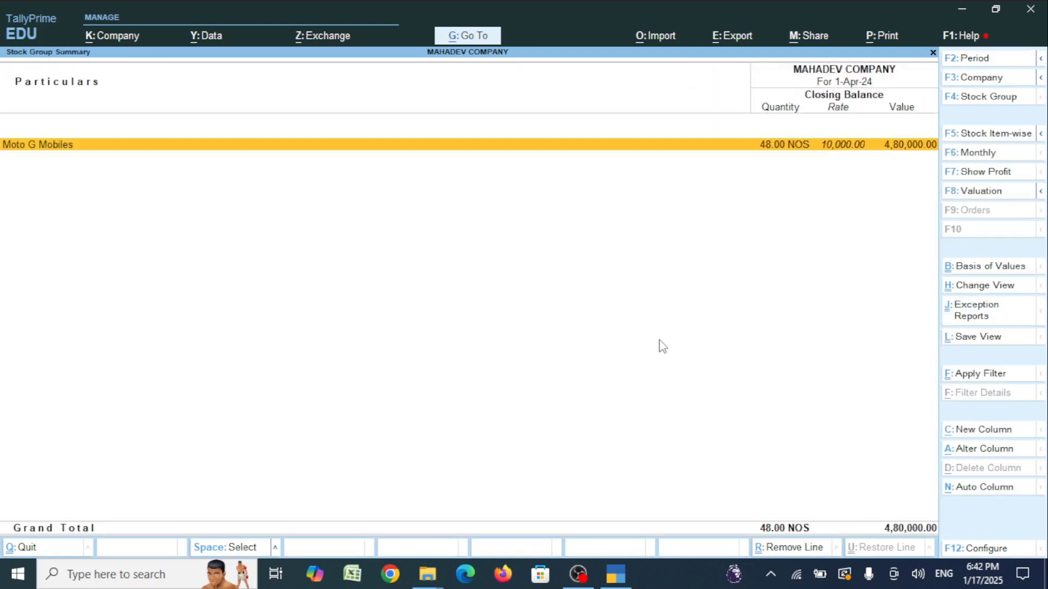
key("Escape")
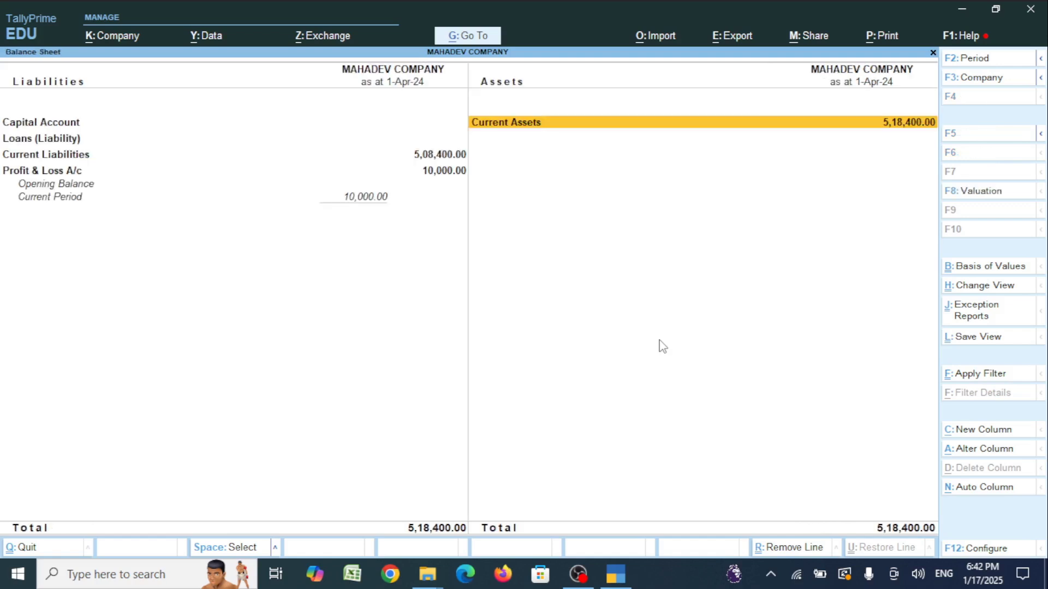
Leave the Balance Sheet, view the Stock Summary for Moto G Mobiles, and return to the Gateway of Tally
key("Escape")
key("Up")
key("Up")
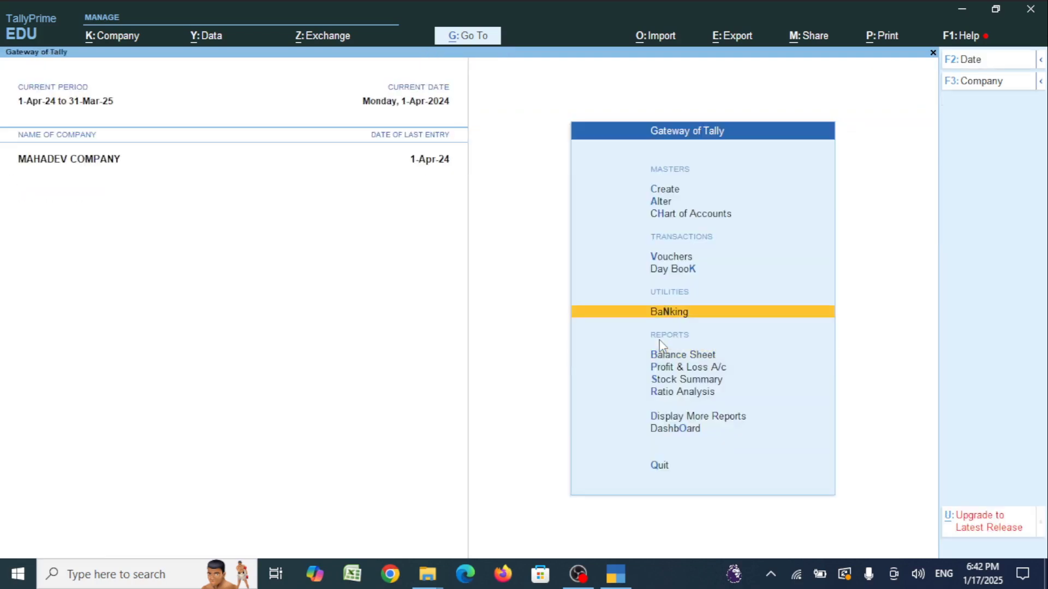
key("s")
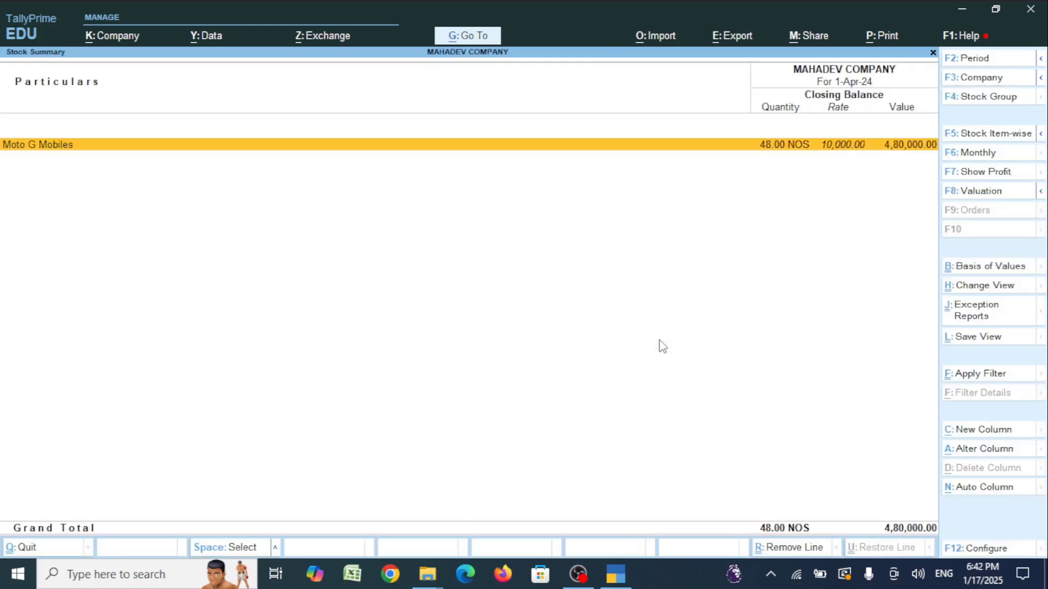
key("Escape")
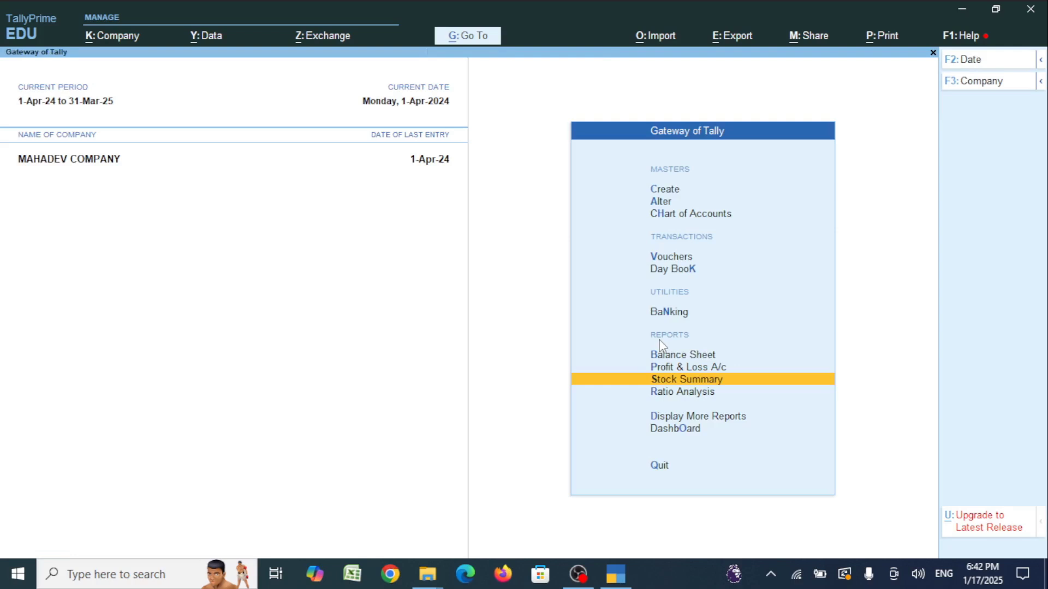
key("Return")
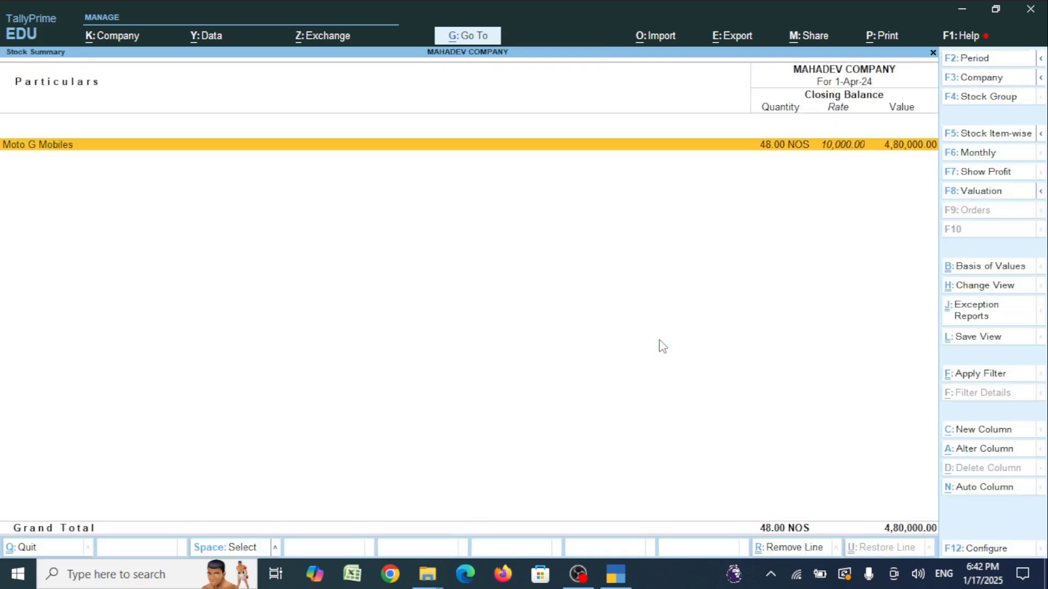
key("Escape")
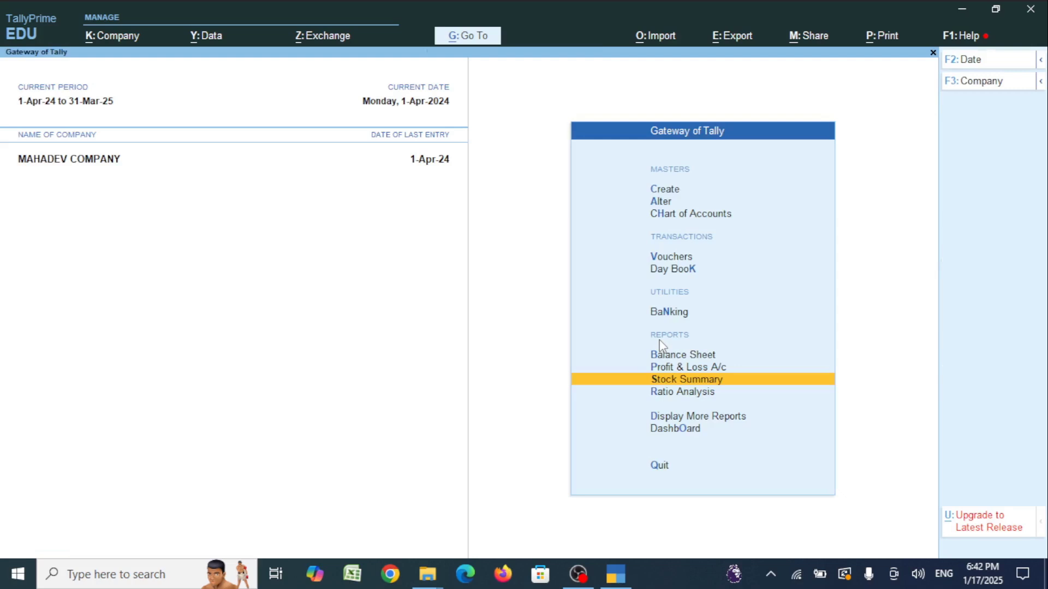
View the Profit & Loss A/c report and return to the Gateway of Tally
key("Up")
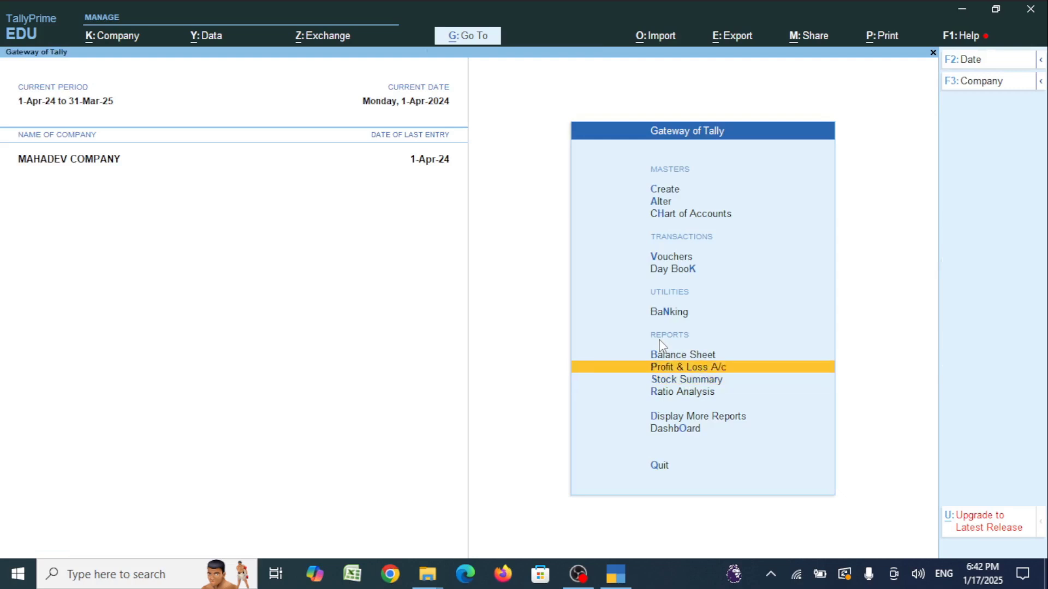
key("Return")
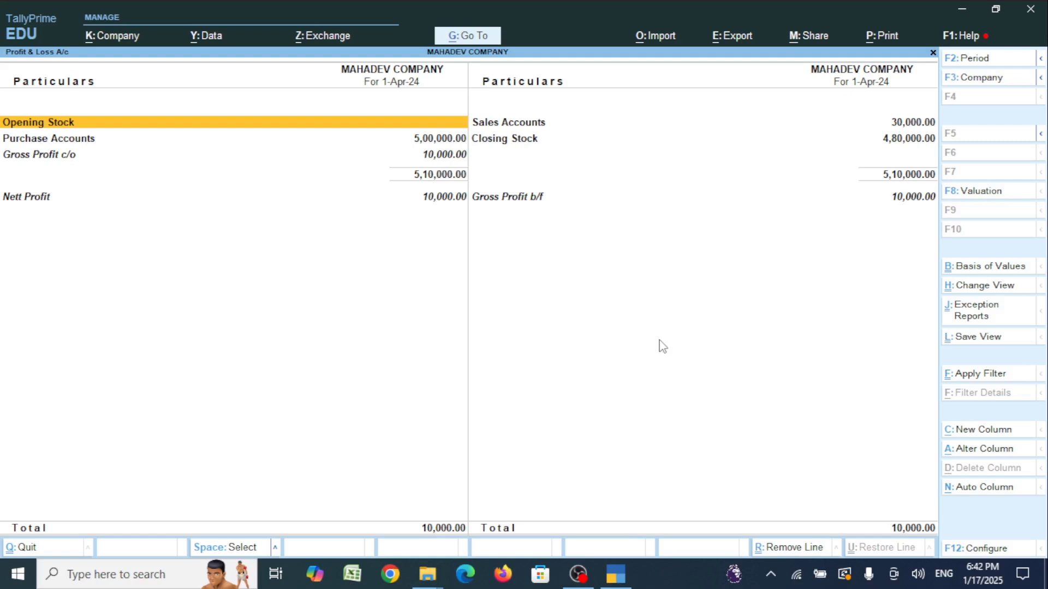
key("Escape")
key("Escape")
key("Escape")
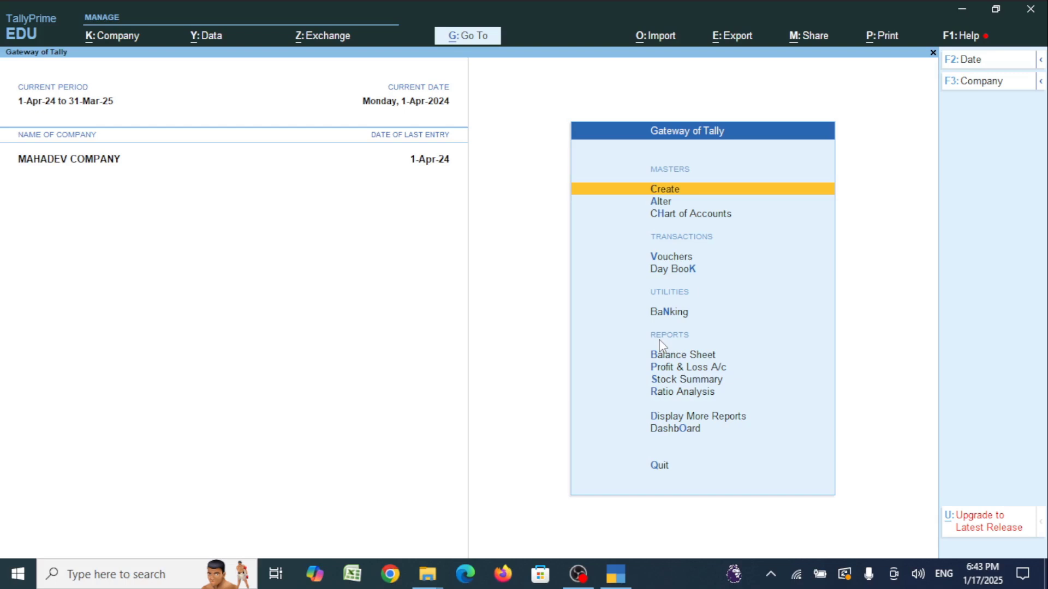
key("Escape")
key("Escape")
key("d")
key("g")
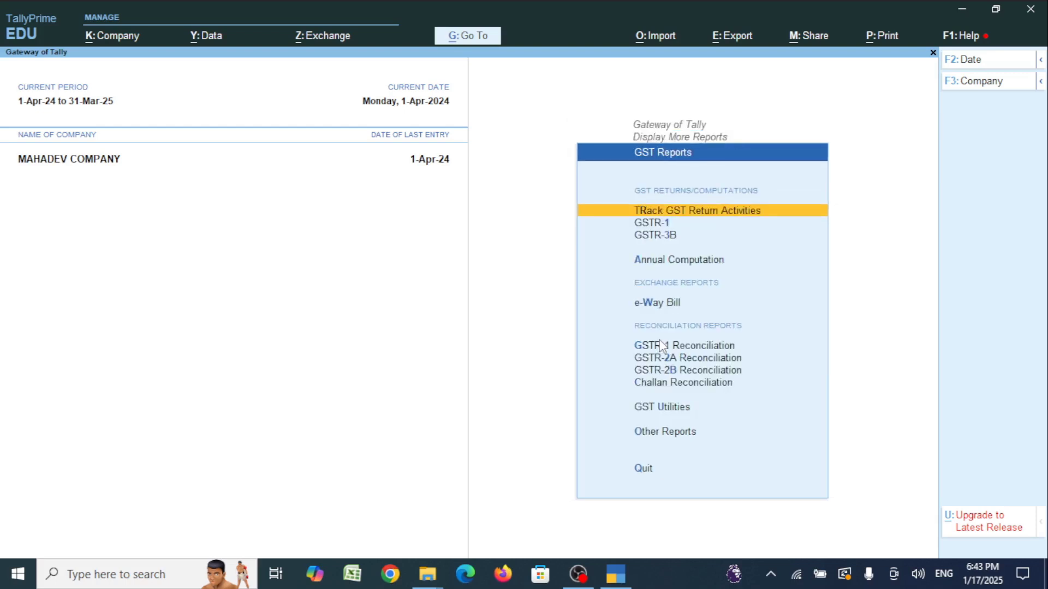
key("Escape")
key("Escape")
key("Escape")
key("Escape")
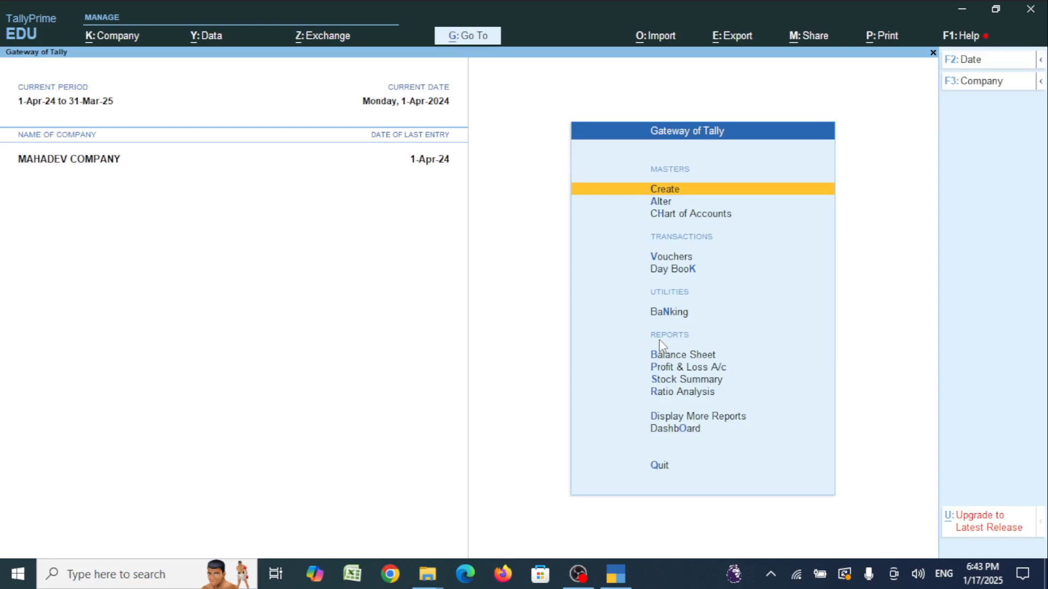
Open the GSTR-3B return from the GST reports
key("Down")
key("Down")
key("Down")
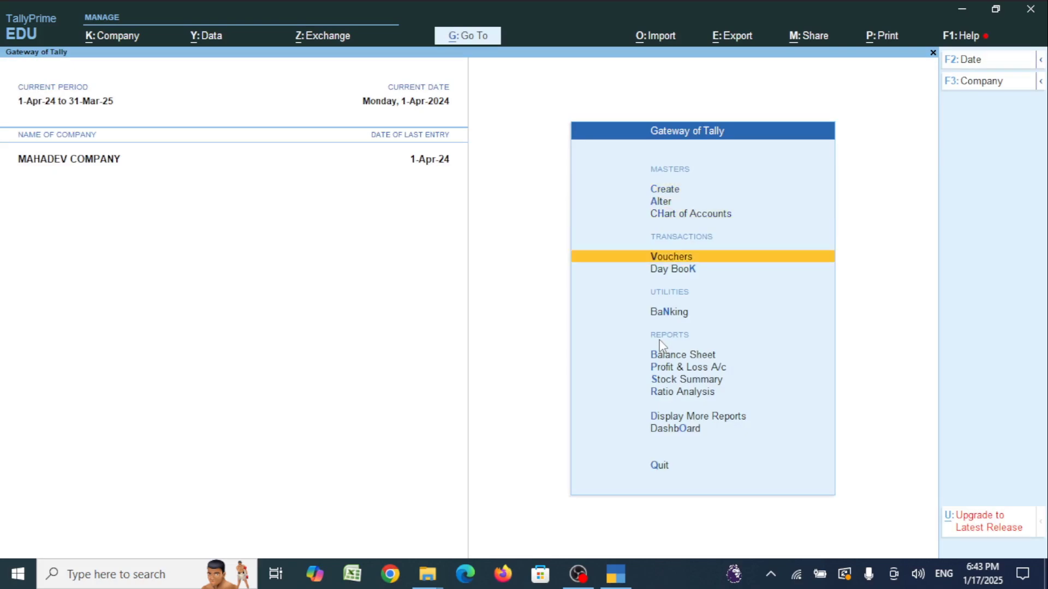
key("d")
key("Return")
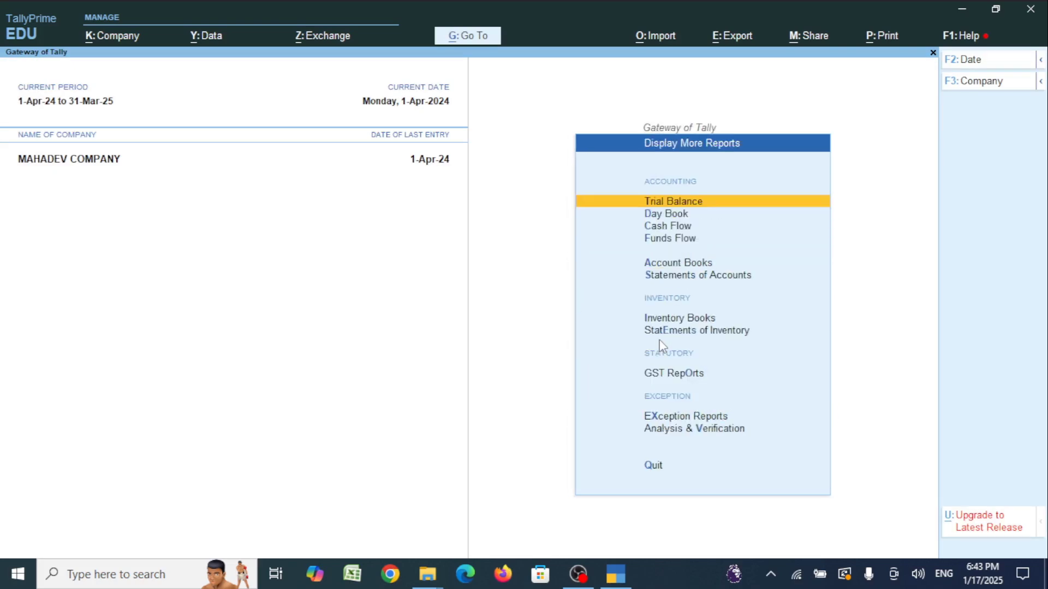
key("Down")
key("Down")
key("o")
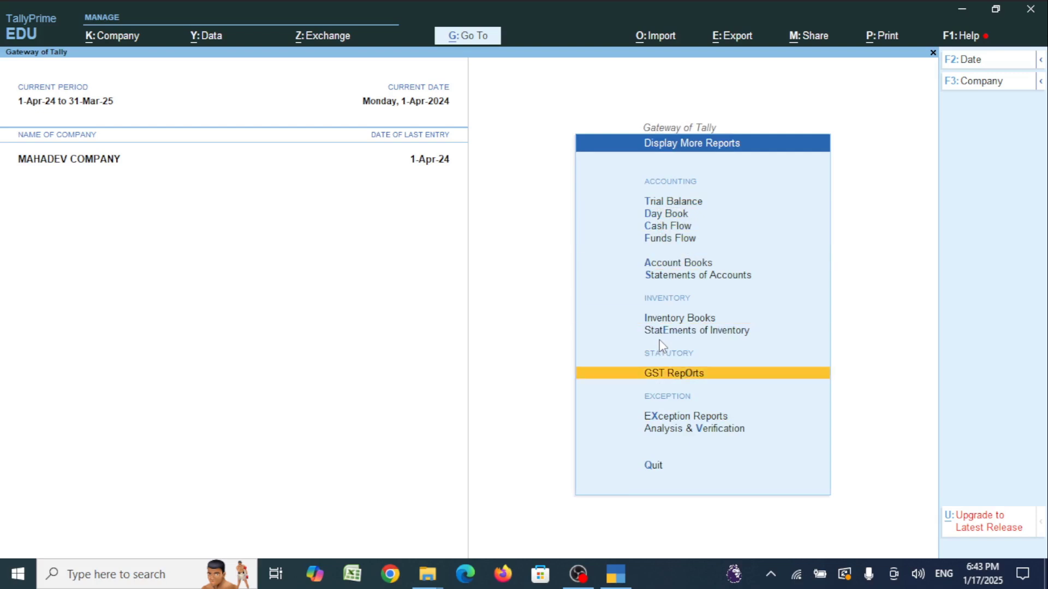
key("Return")
key("Down")
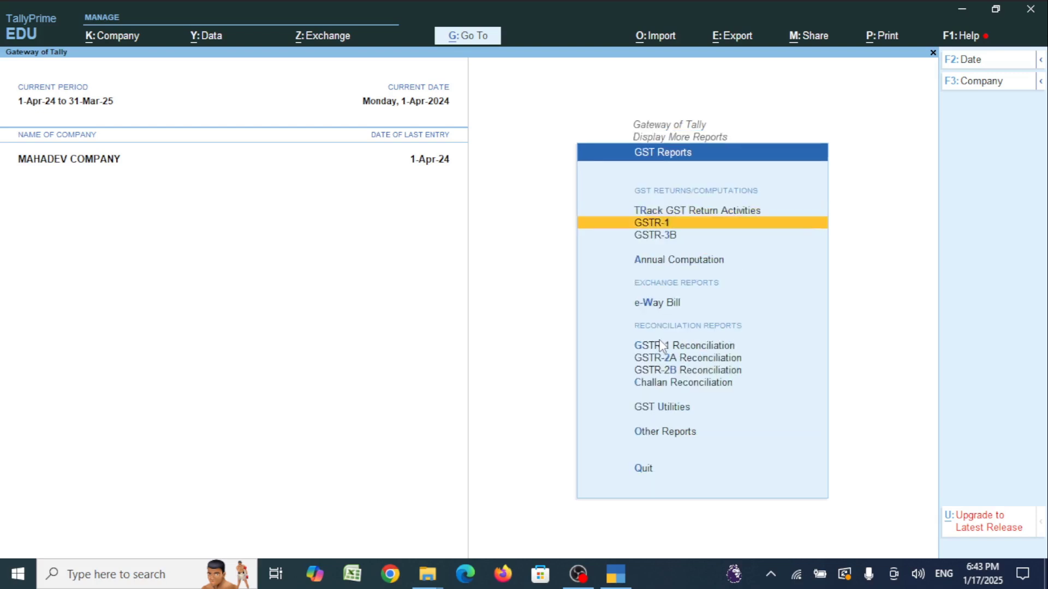
key("Down")
key("Return")
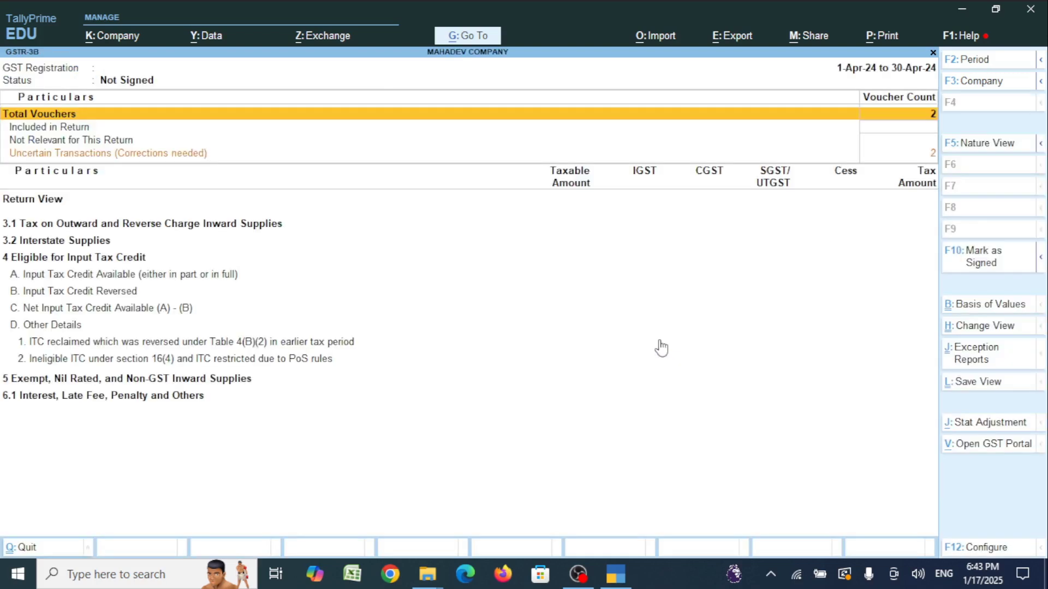
Drill down into GSTR-3B's uncertain transactions with incomplete or mismatched information, and examine the exceptions for the sales and purchase vouchers
key("Down")
key("Down")
key("Down")
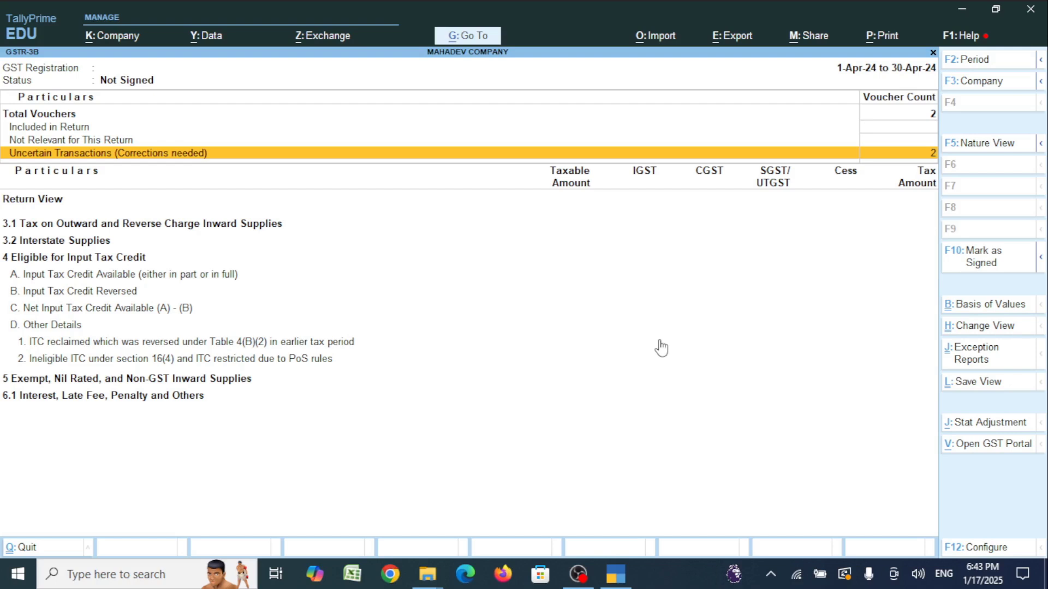
key("Return")
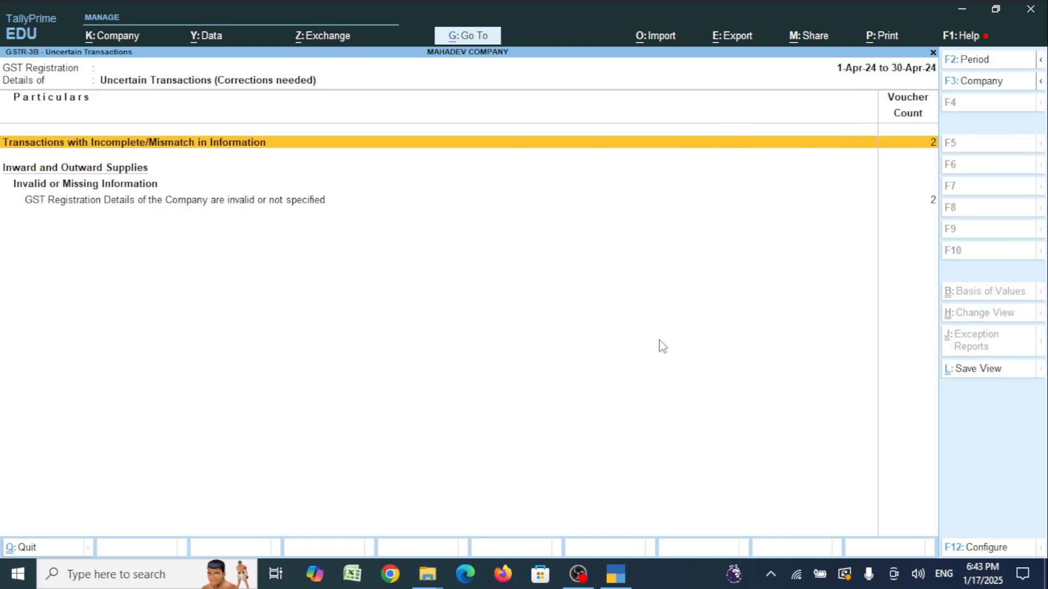
key("Return")
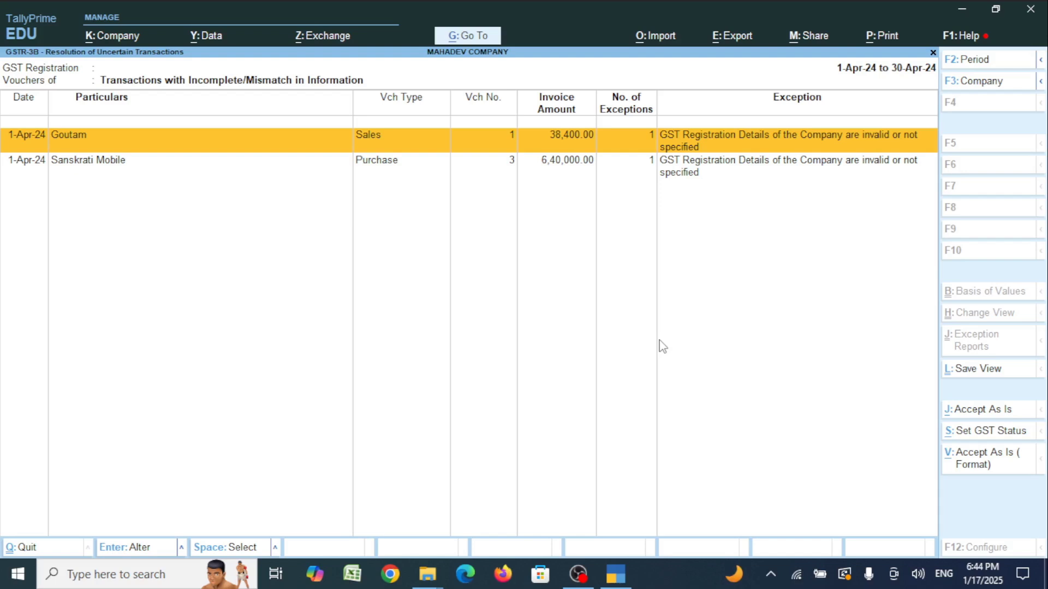
key("Down")
key("Up")
key("Down")
key("Up")
key("Down")
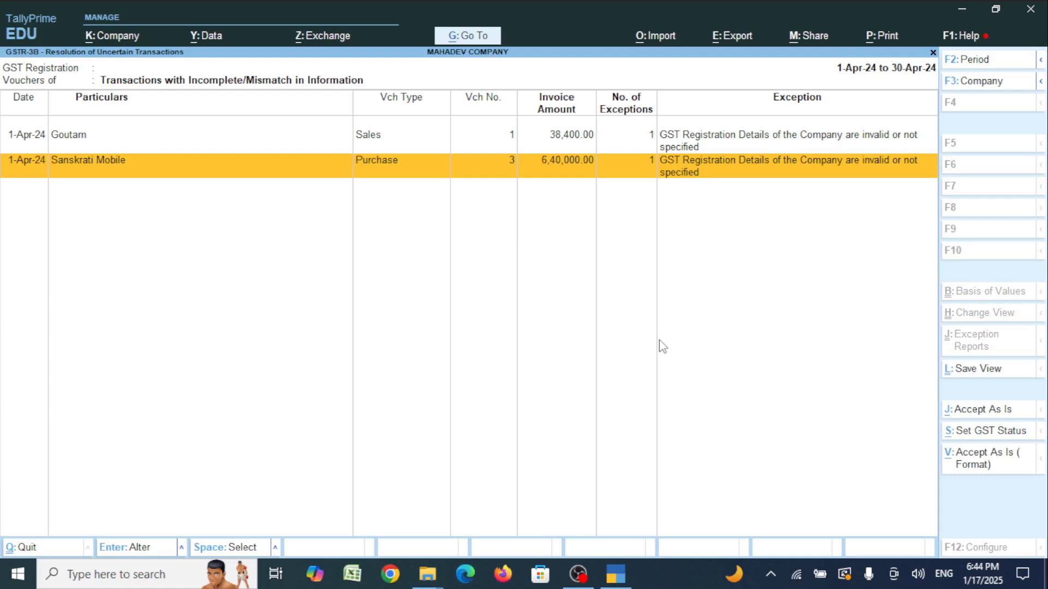
key("Up")
key("space")
key("shift+Down")
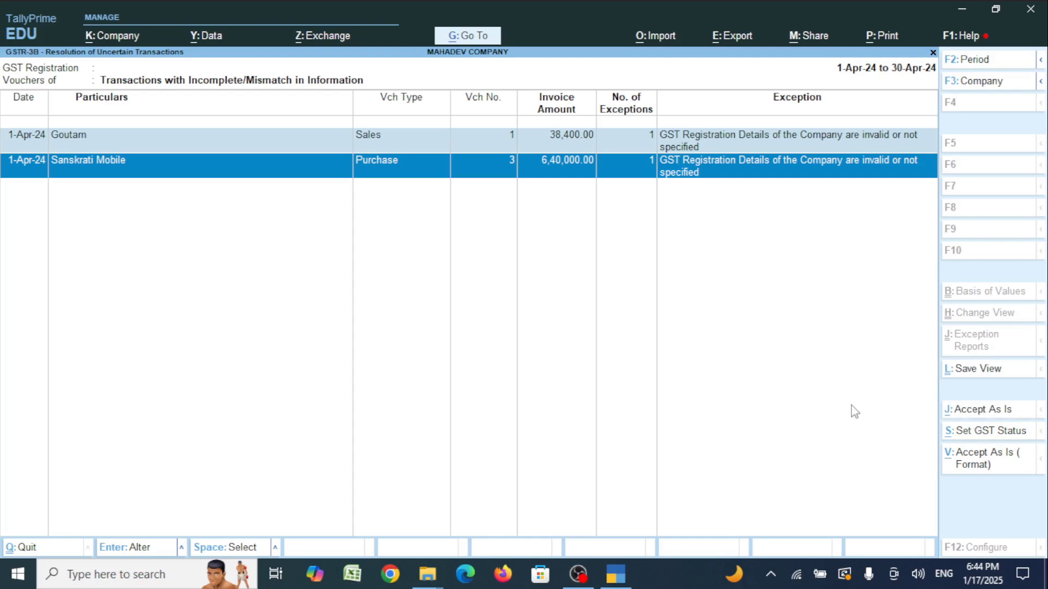
key("Up")
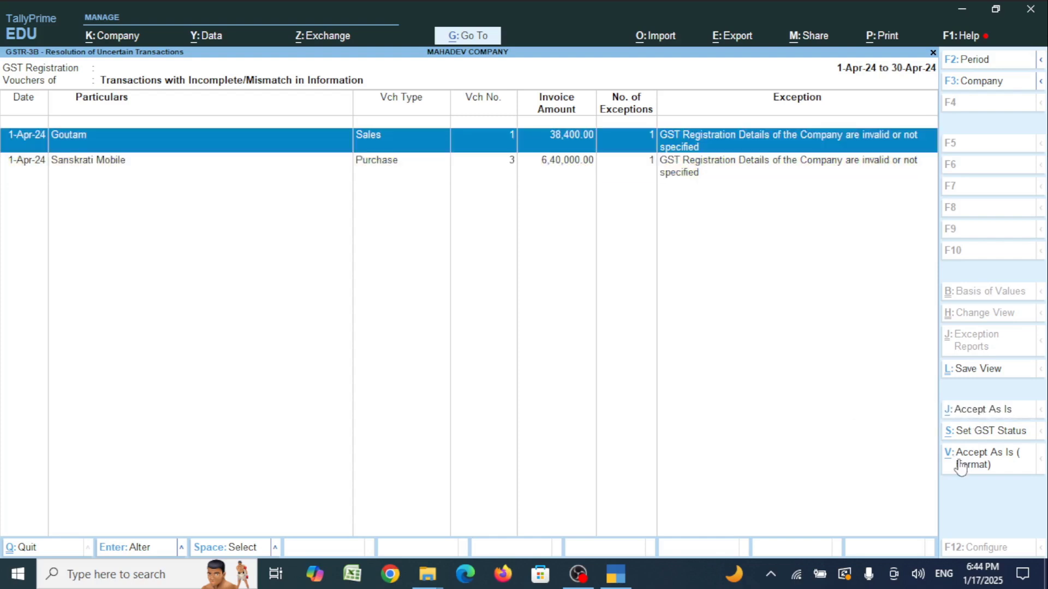
left_click(969, 433)
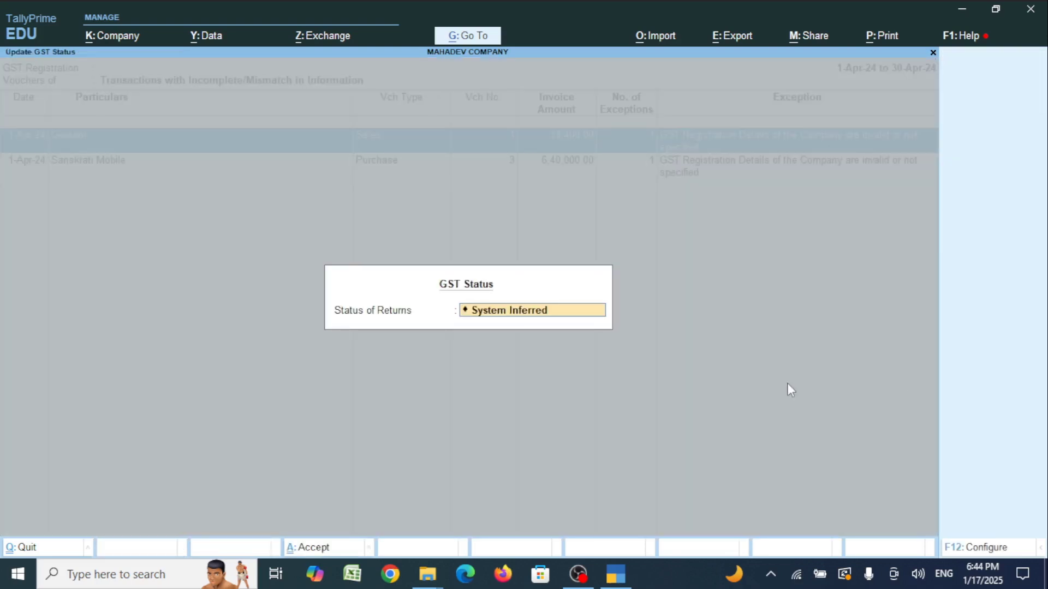
key("Escape")
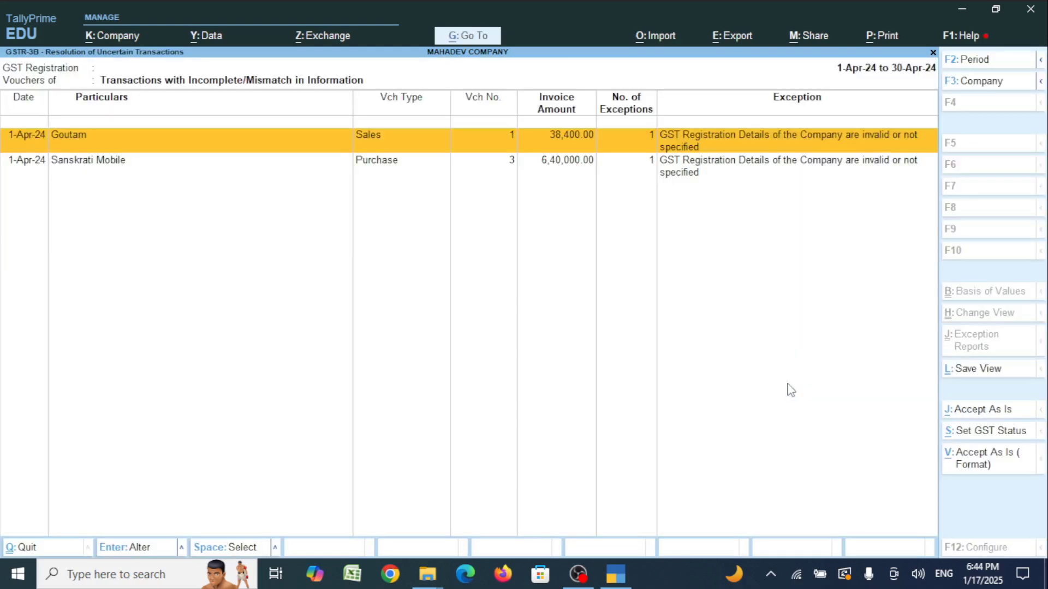
View the sales voucher behind the first uncertain transaction and return to the exceptions list
key("Return")
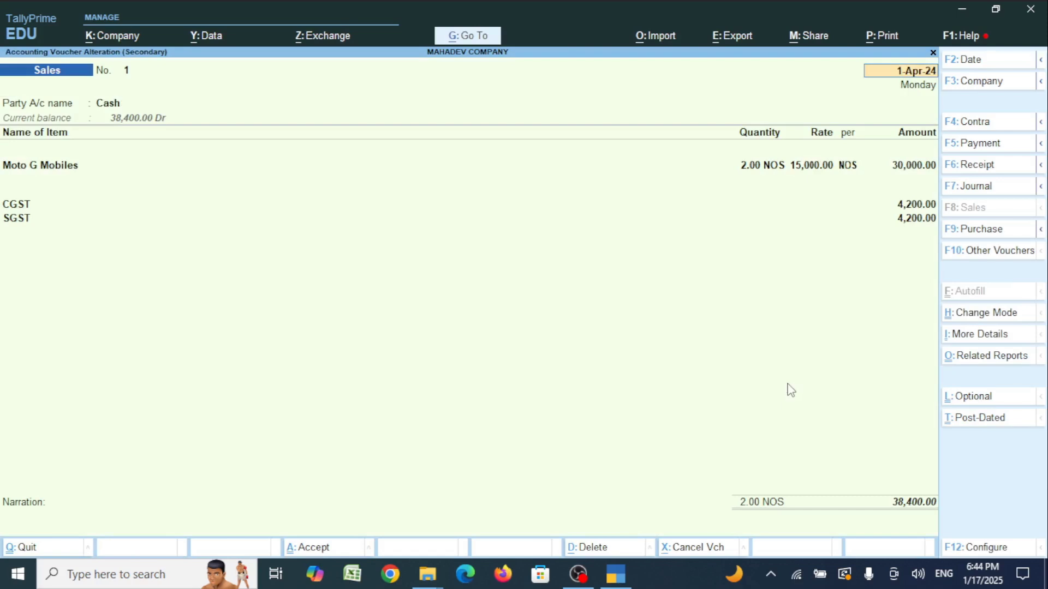
key("Escape")
key("Return")
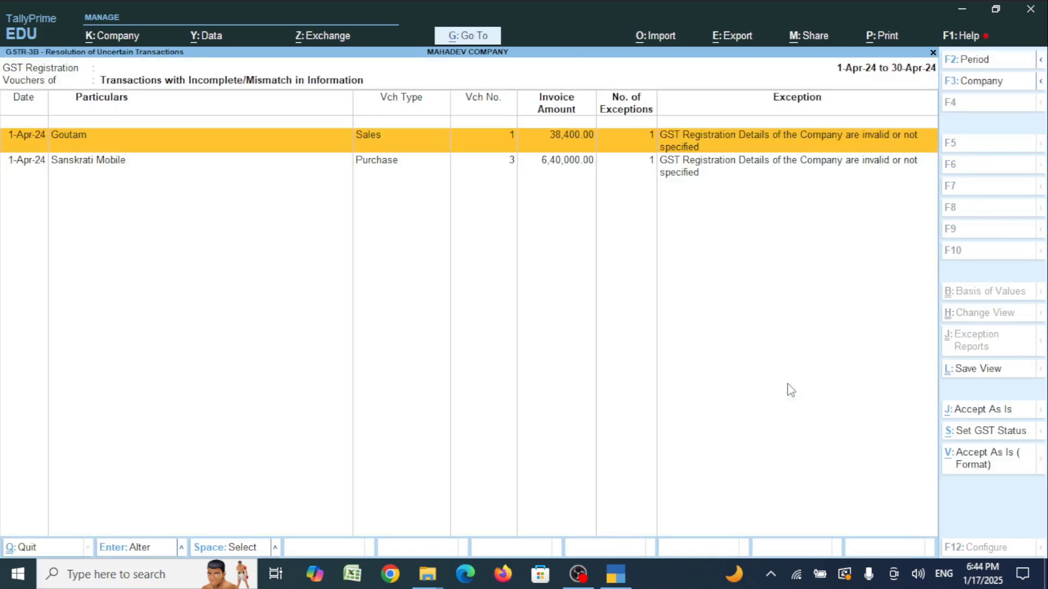
Set the GST status of returns for the uncertain sales voucher to Excluded
key("space")
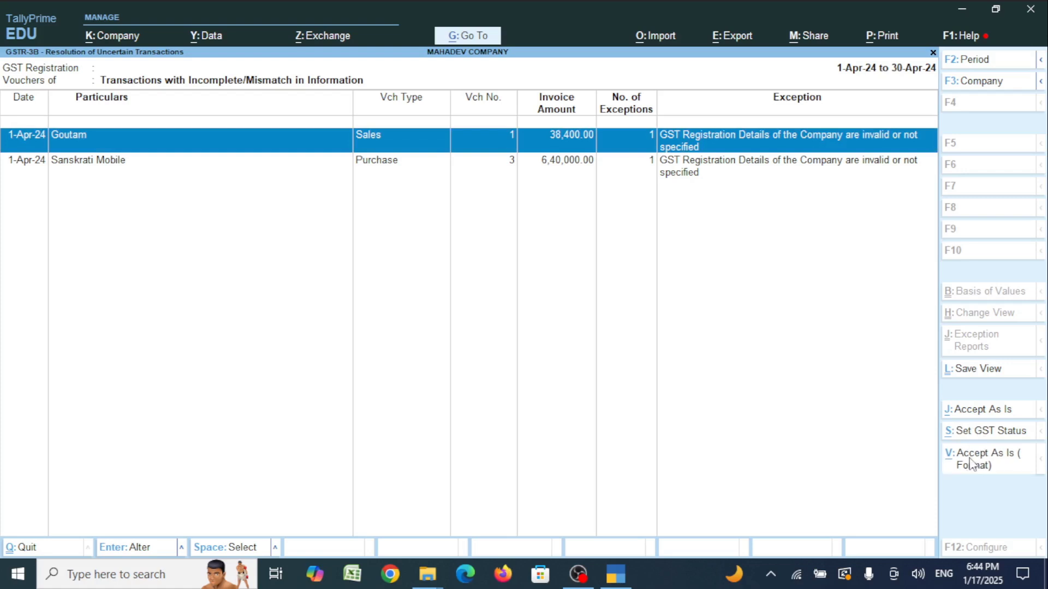
left_click(977, 432)
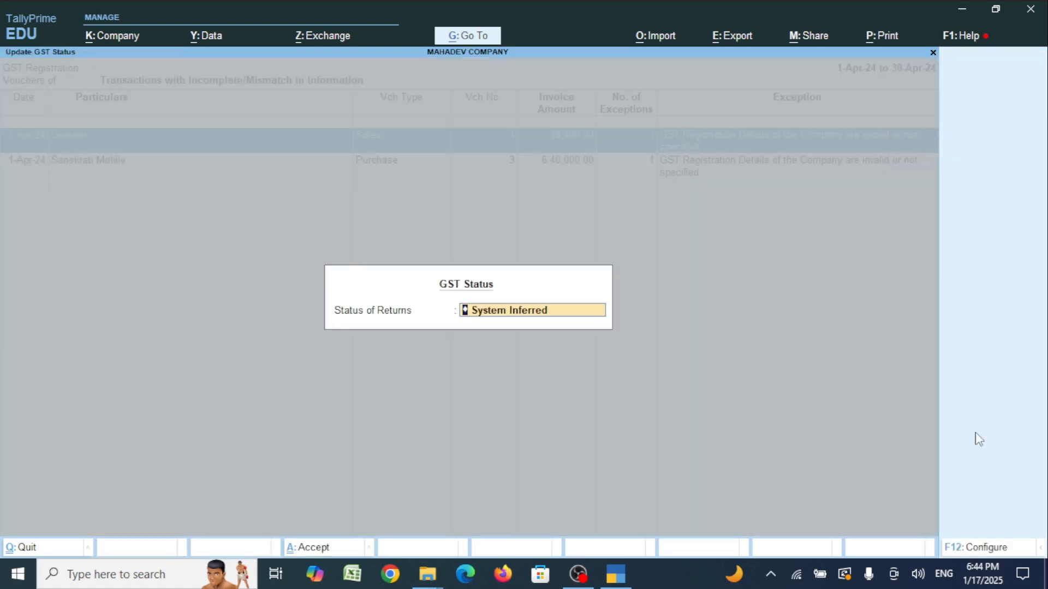
key("Down")
key("Return")
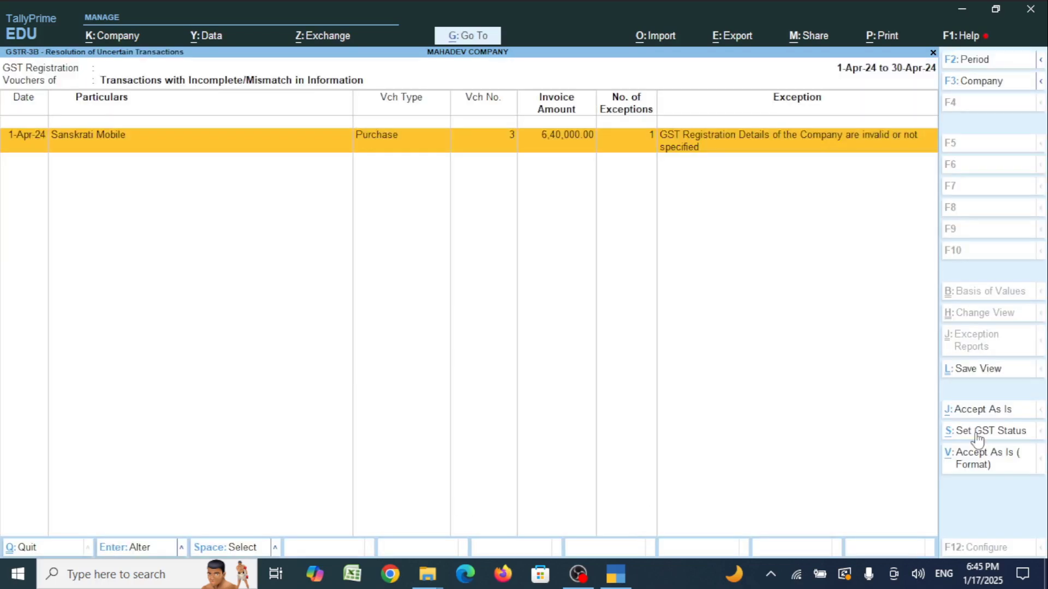
Set the GST status of returns for the Sanskrati Mobile purchase voucher to Excluded
left_click(730, 153)
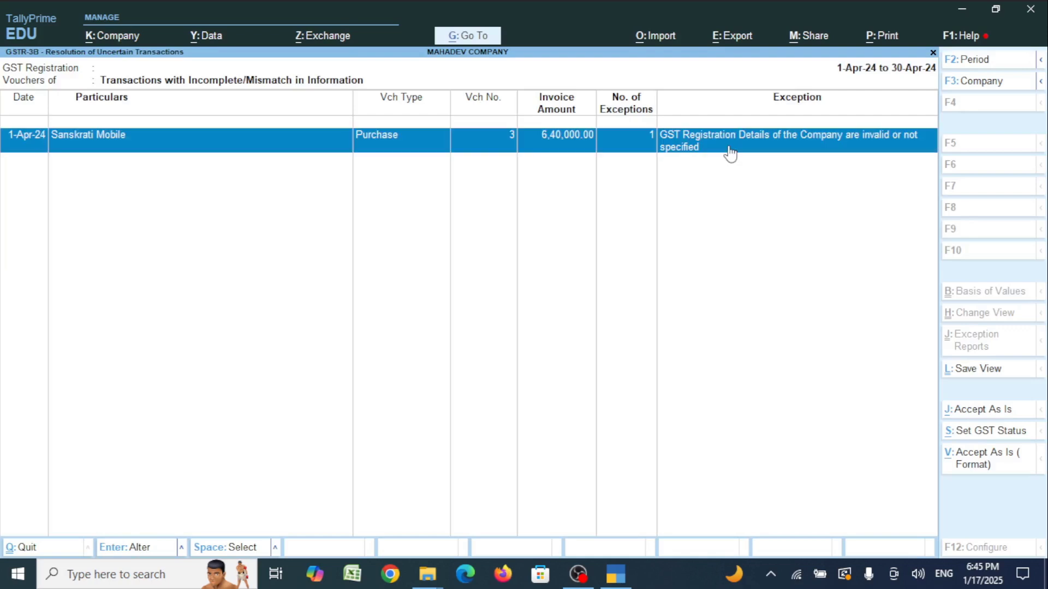
left_click(981, 437)
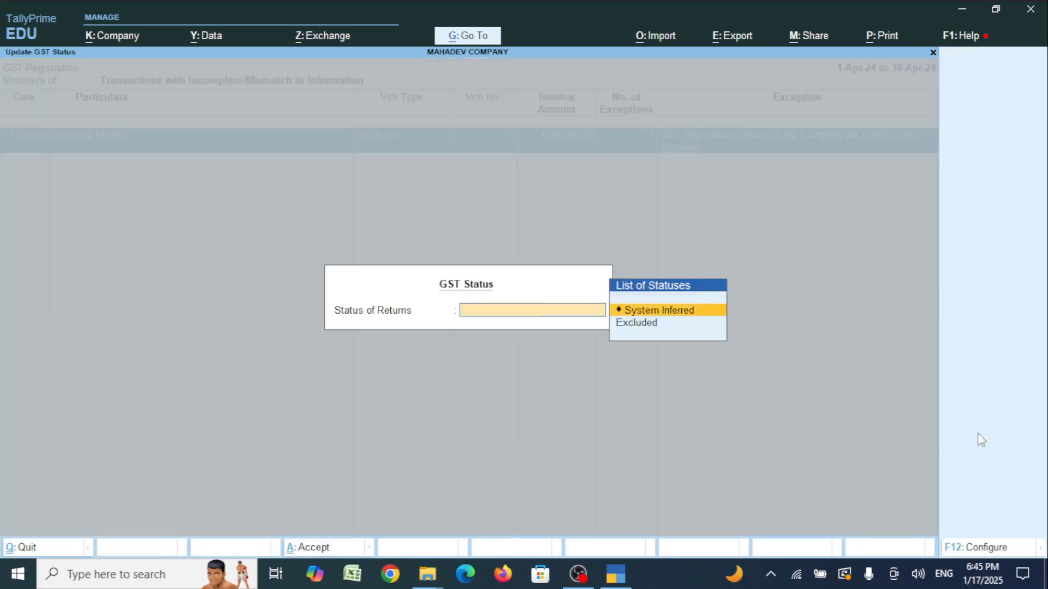
key("Down")
key("Return")
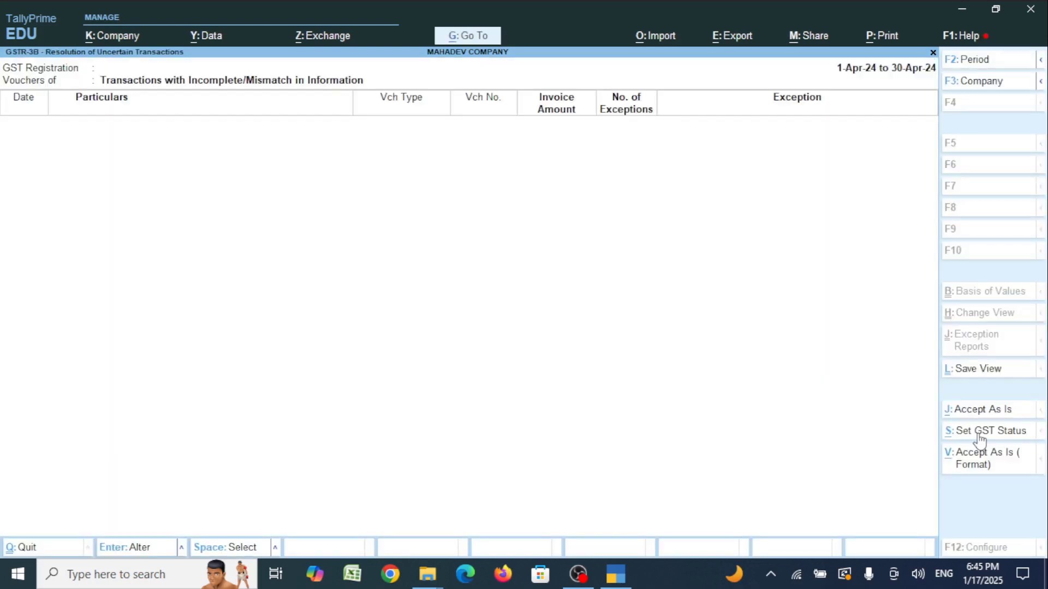
Return to the GSTR-3B summary and drill into Manually Excluded Transactions under Not Relevant for This Return
key("Escape")
key("Escape")
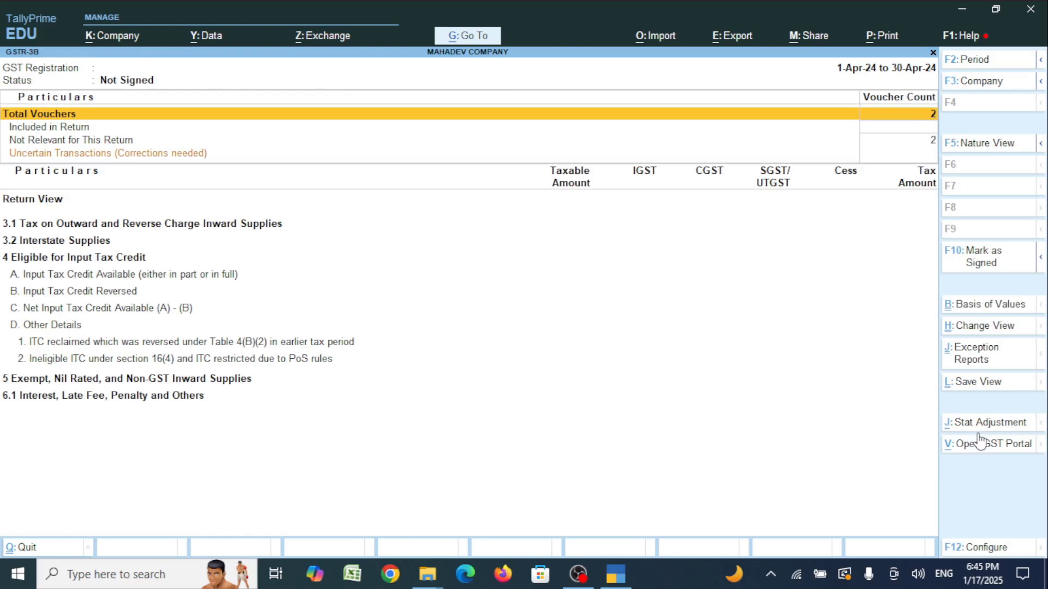
key("Down")
key("Down")
key("Down")
key("Down")
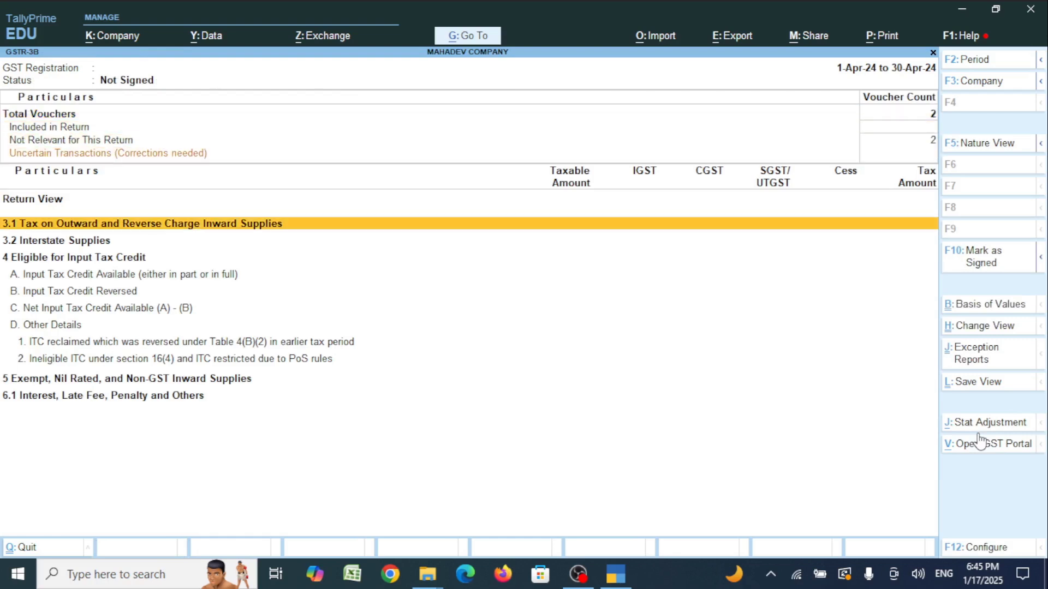
key("Up")
key("Up")
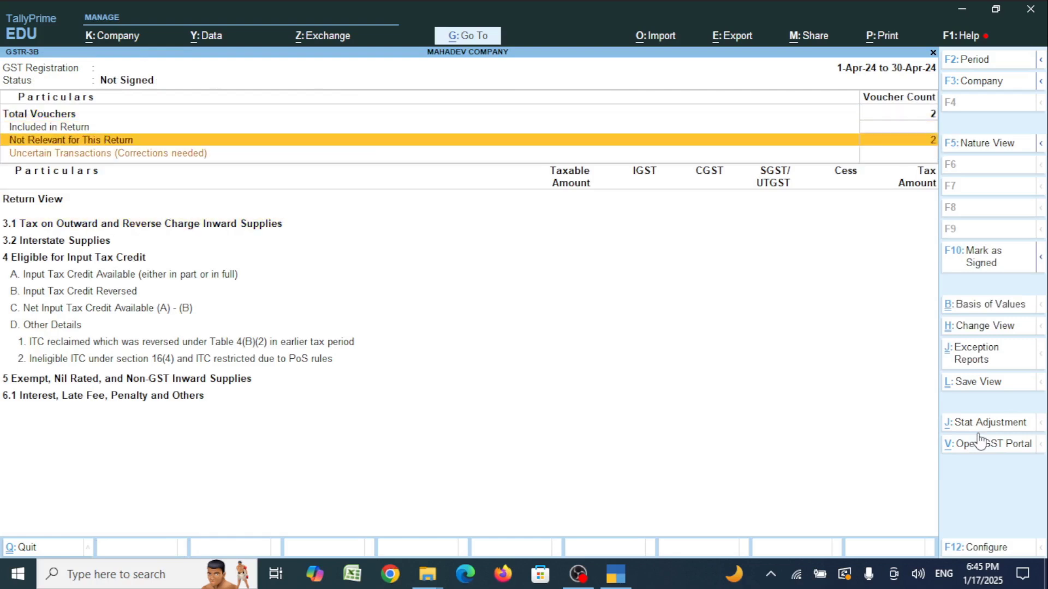
key("Return")
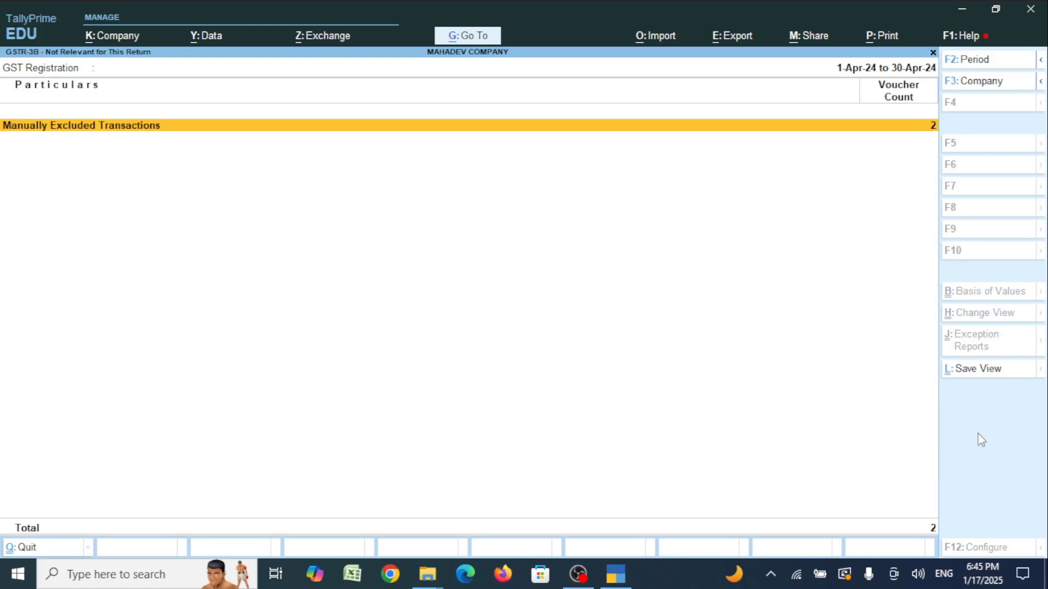
key("Return")
Reset the GST status of both manually excluded vouchers to System Inferred
key("space")
key("Down")
key("space")
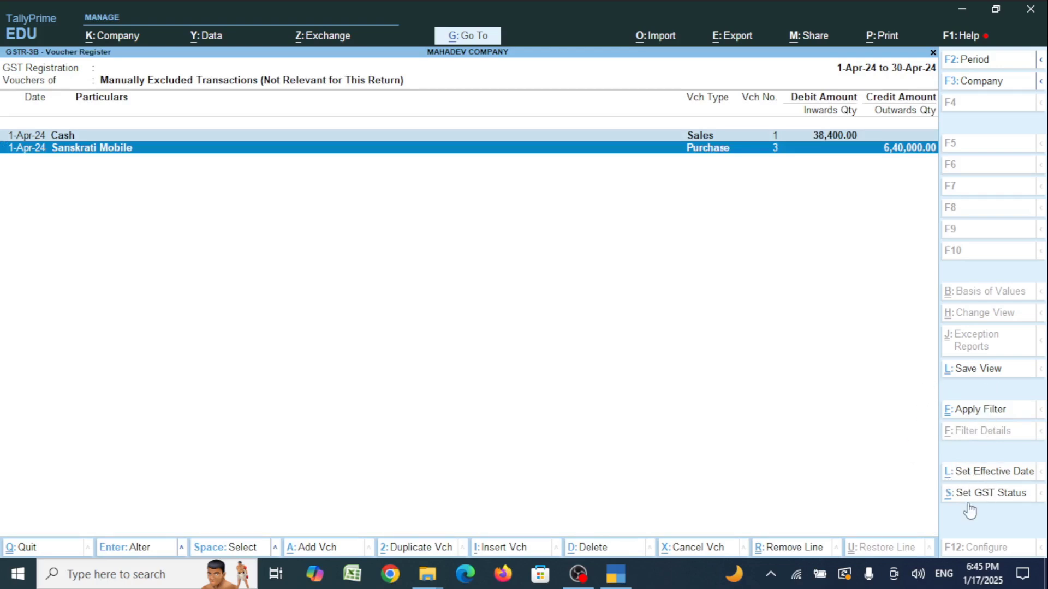
left_click(973, 497)
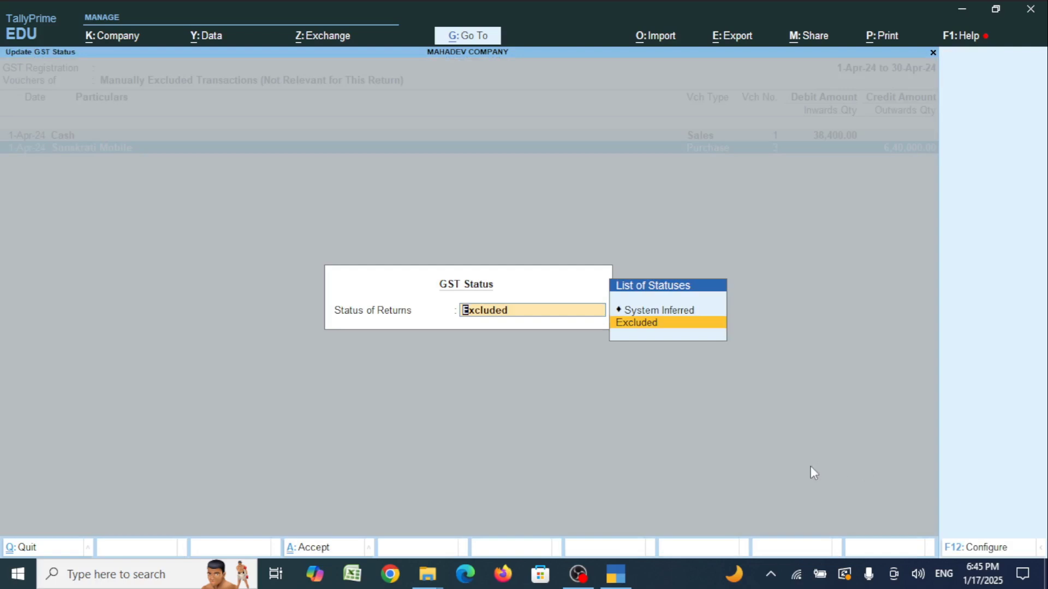
key("Up")
key("Return")
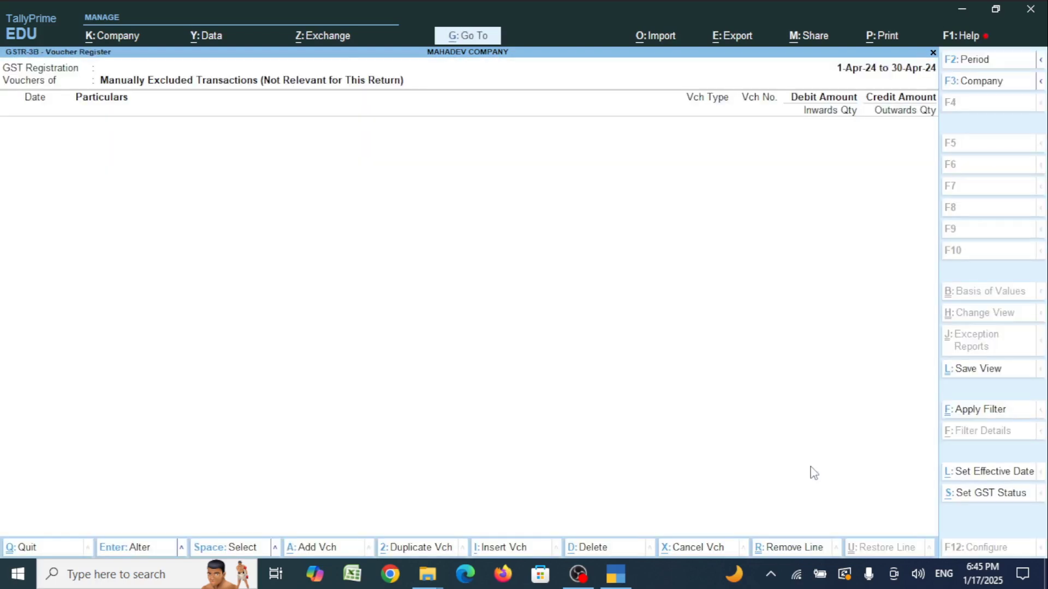
Go back to GSTR-3B and reopen the uncertain transactions with incomplete or mismatched information
key("Escape")
key("Escape")
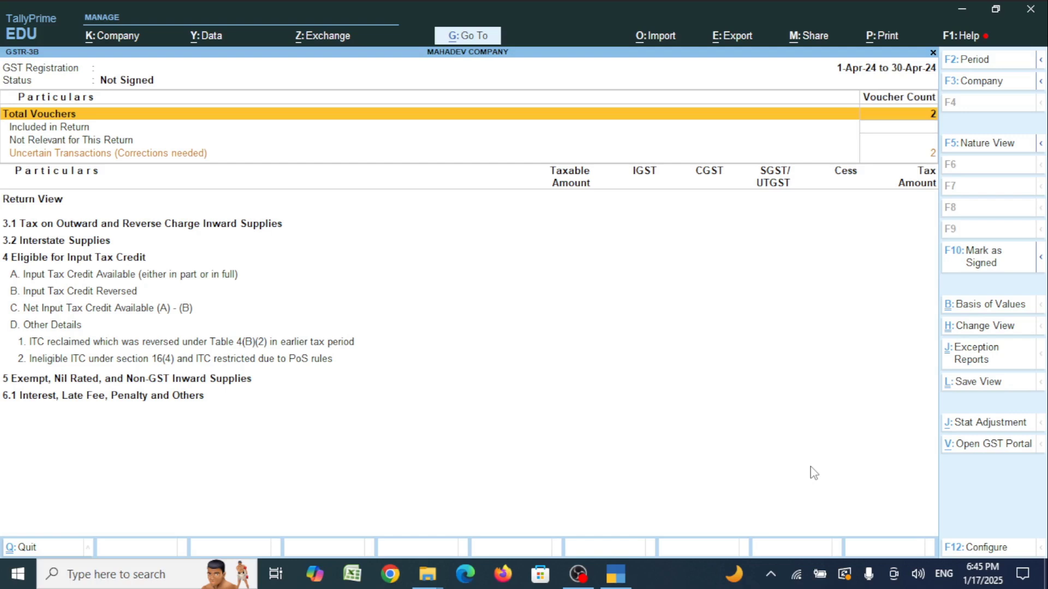
key("Down")
key("Down")
key("Down")
key("Return")
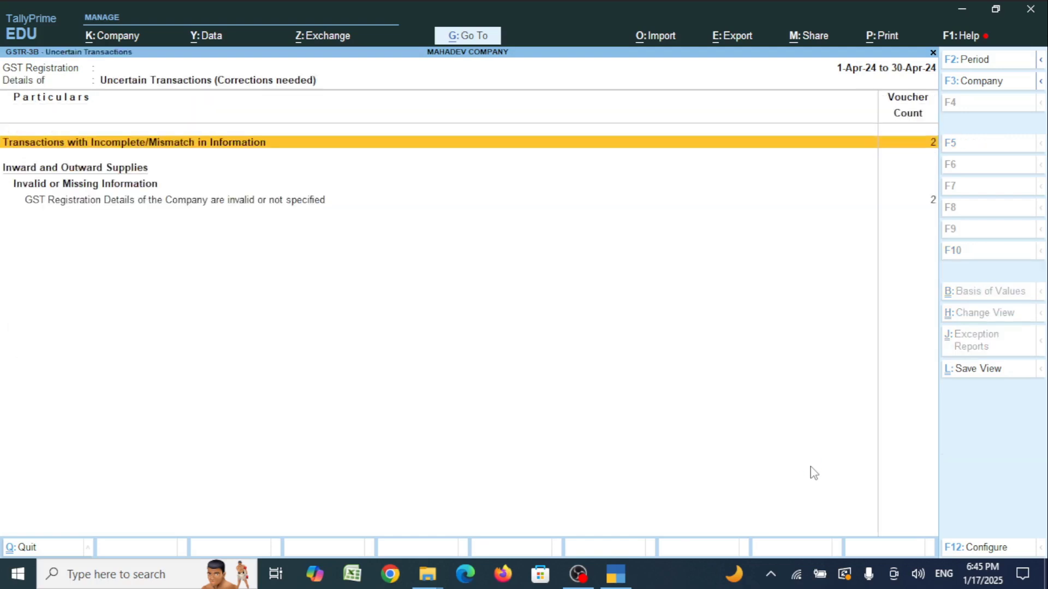
key("Return")
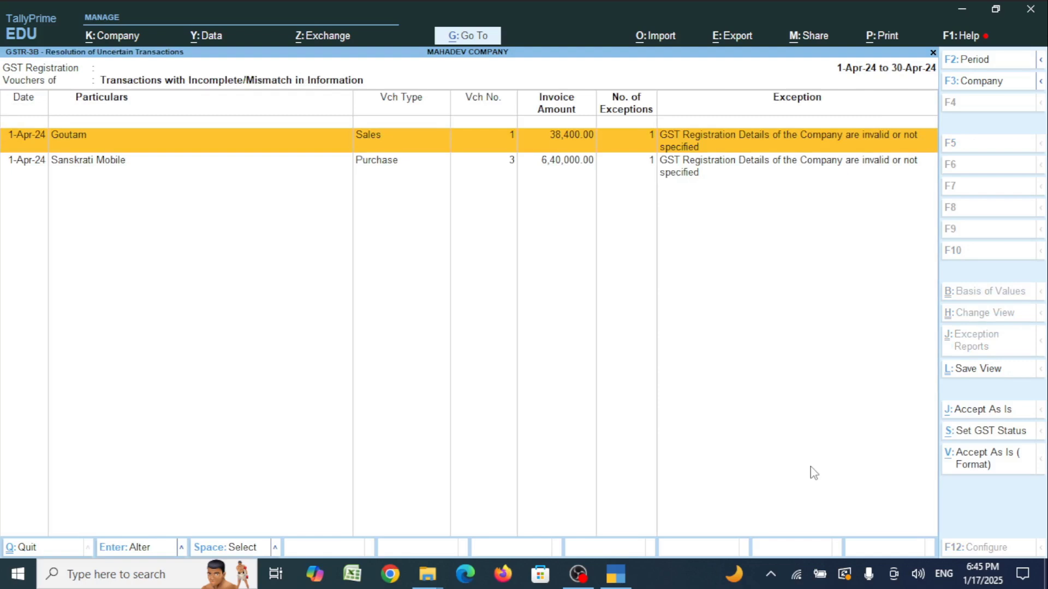
Open the uncertain sales voucher for alteration and go through its dispatch details, leaving them blank
key("Return")
key("Return")
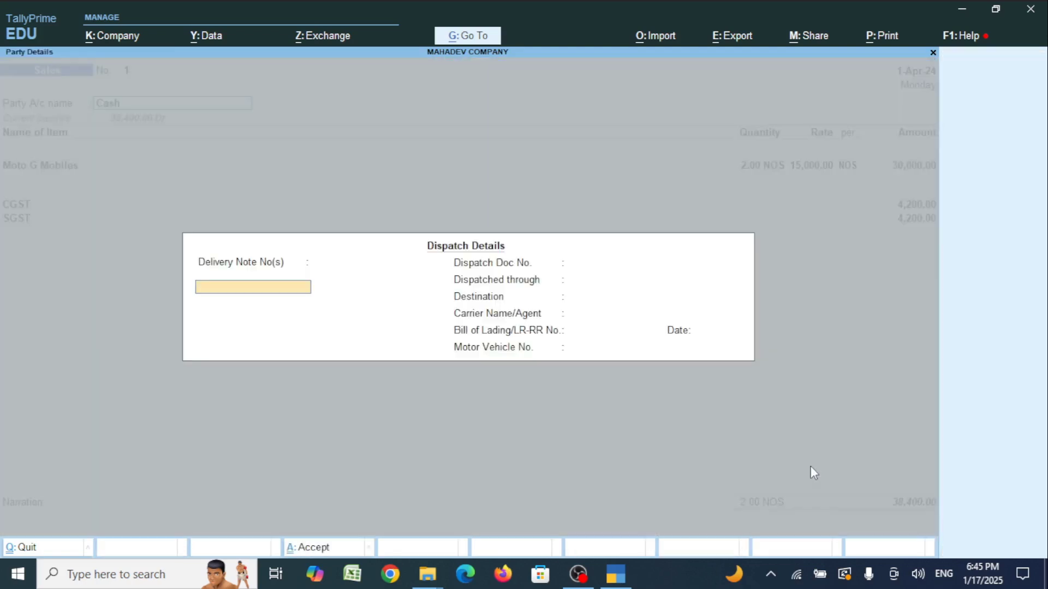
key("Return")
key("Return")
key("Return")
key("Return")
key("Return")
key("Return")
key("Return")
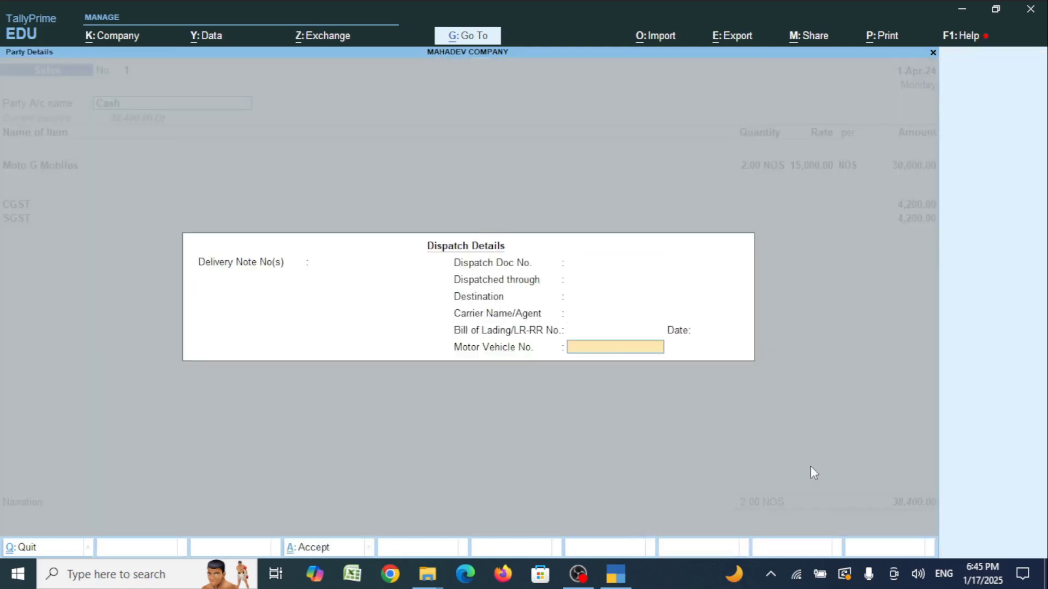
key("Return")
Check the voucher's party details, keeping the buyer as Unregistered/Consumer in Madhya Pradesh and the consignee as Cash
key("Return")
key("Return")
key("Return")
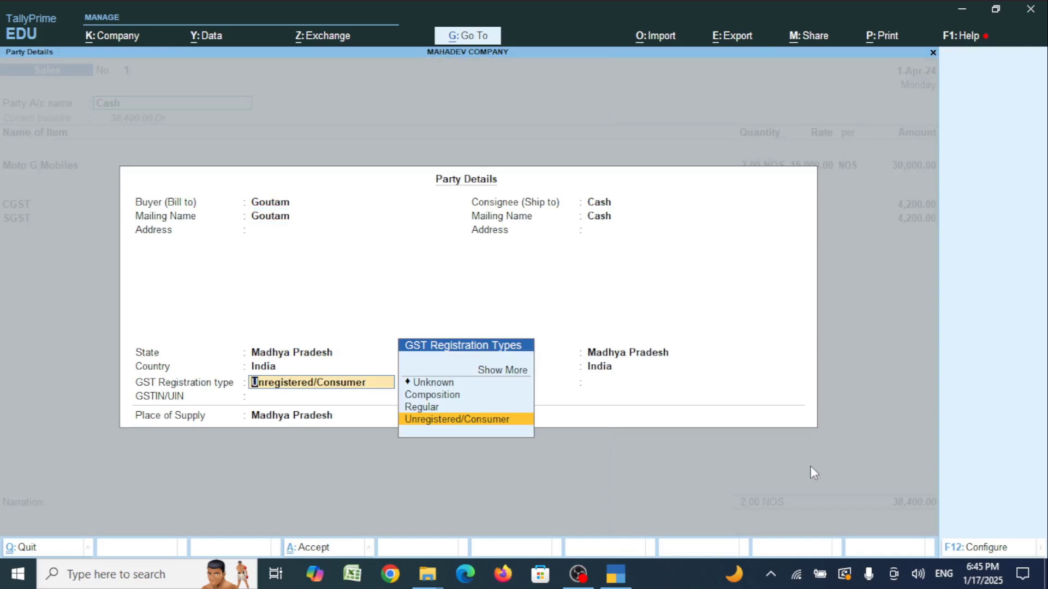
key("Return")
key("Return")
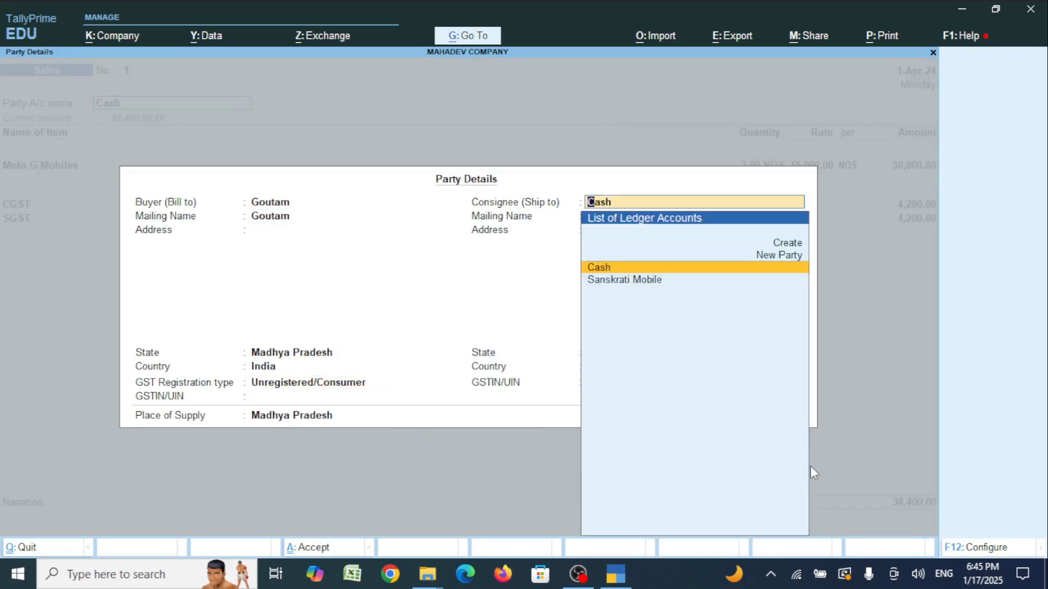
key("Return")
key("Return")
key("Return")
key("Return")
key("Return")
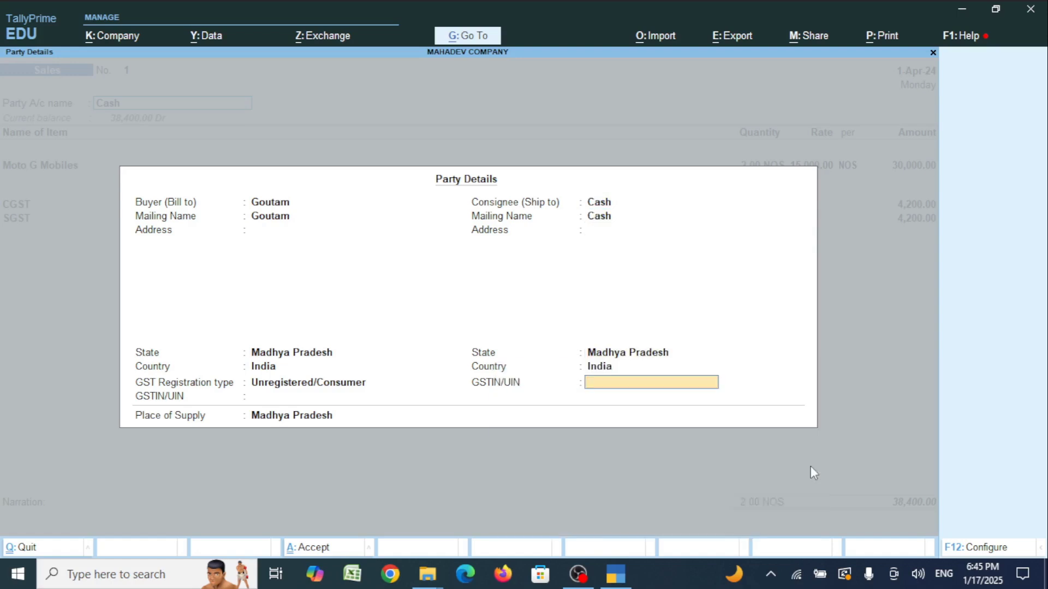
key("Return")
key("Return")
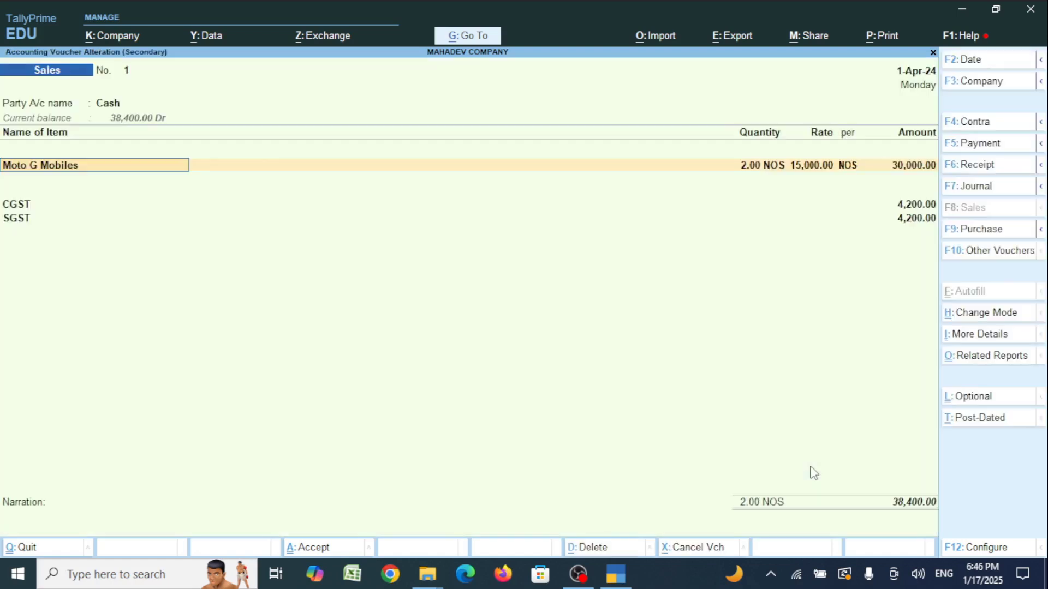
Review the Moto G Mobiles item line, SALES ledger allocation, CGST and SGST, and accept the sales voucher
key("Return")
key("Return")
key("Return")
key("Return")
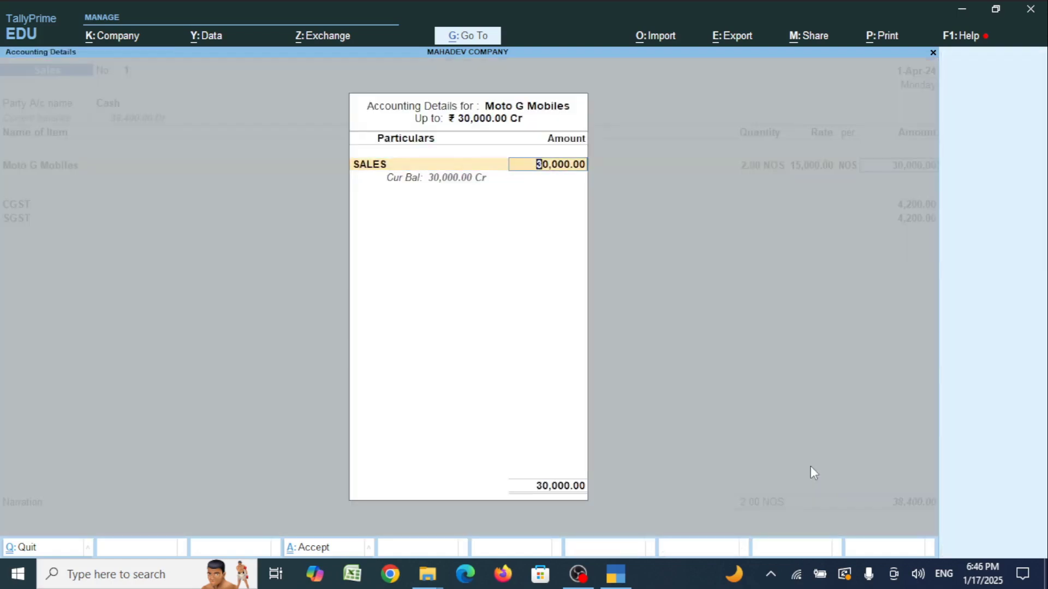
key("Return")
key("Return")
key("Return")
key("Return")
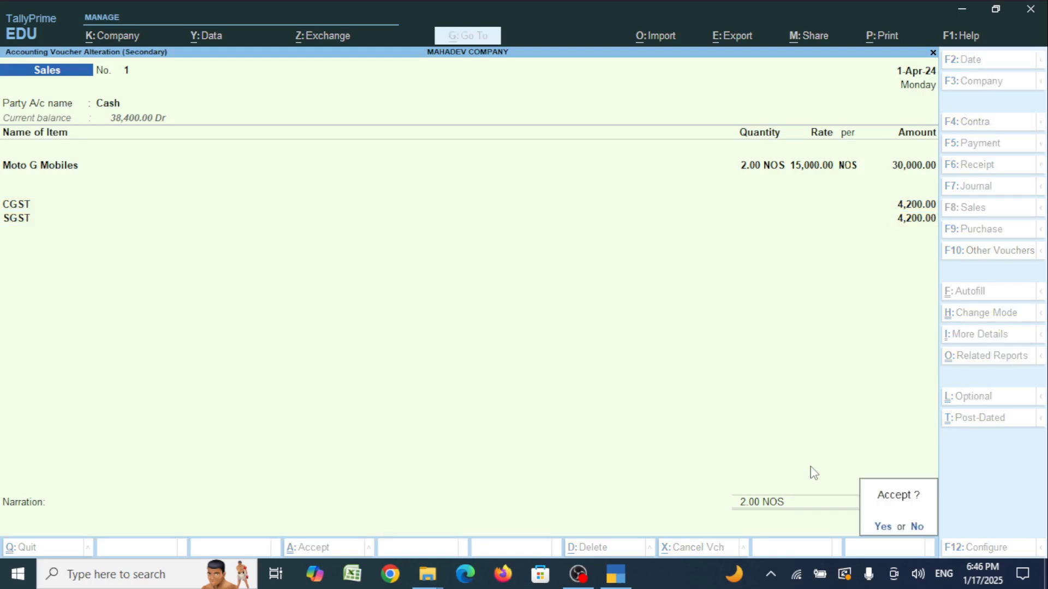
key("Return")
Save the exceptions report view as "GSTR-3B - Resolution of Uncertain Transactions - My View" without additional configuration
key("space")
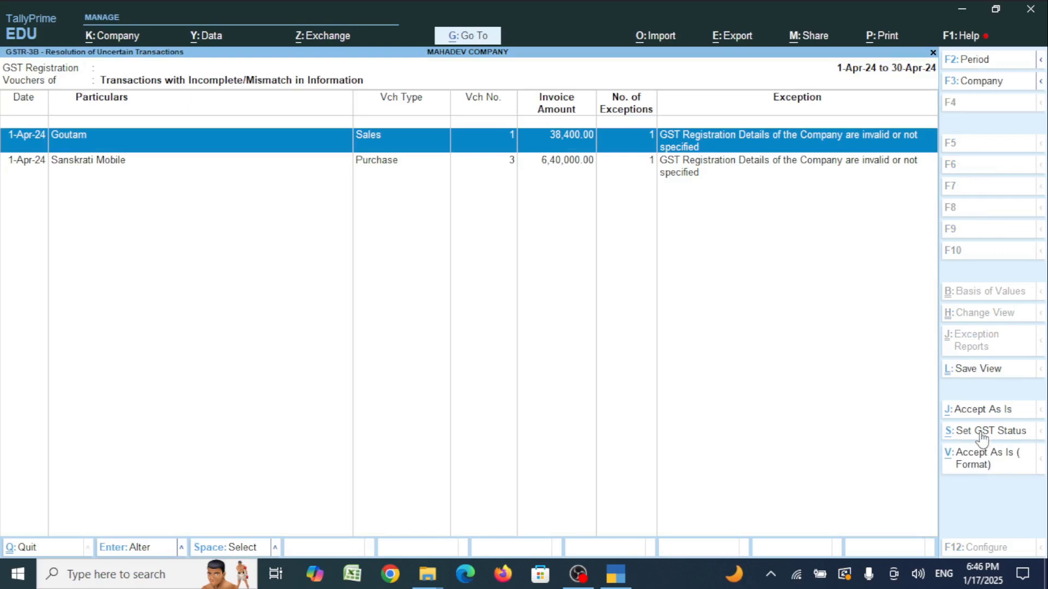
left_click(991, 370)
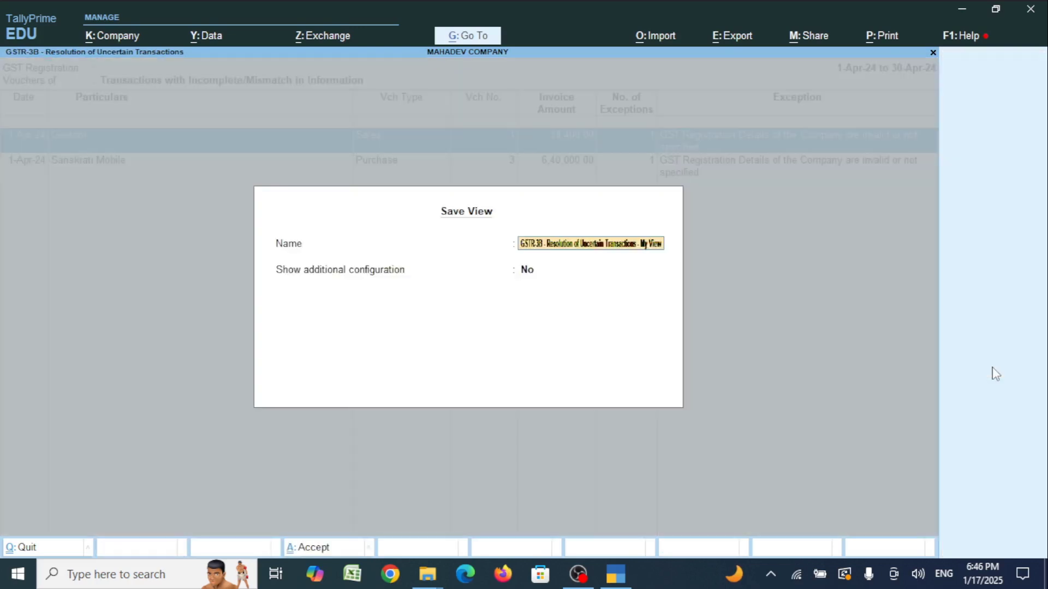
key("Return")
key("Return")
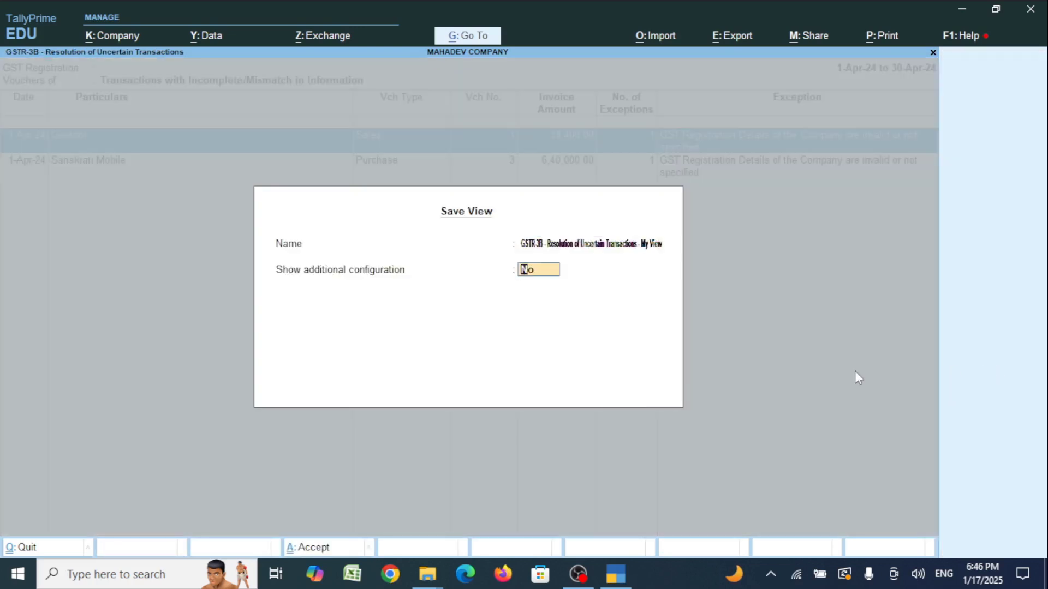